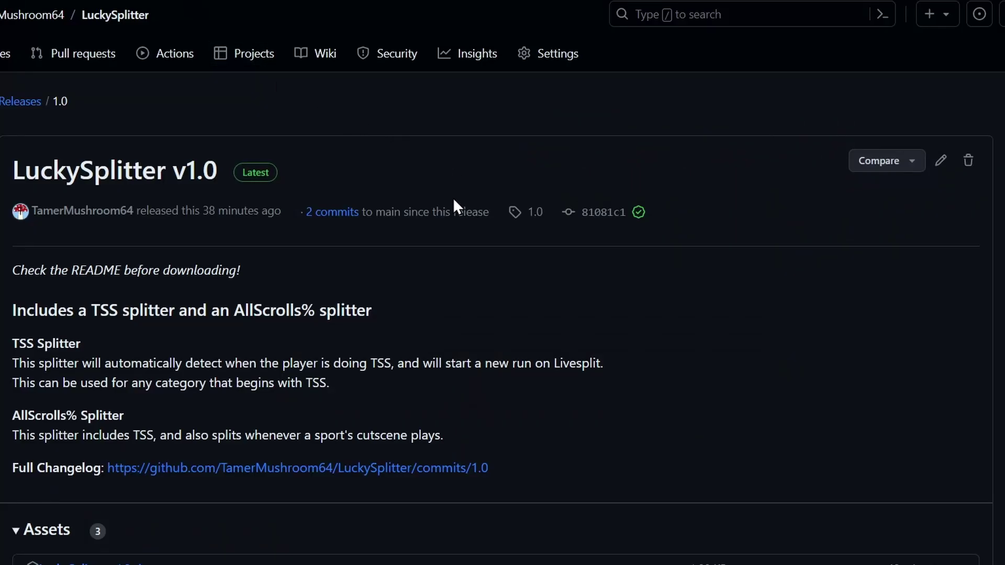
Step: Download LuckySplitter_v1.0.zip from the LuckySplitter v1.0 release assets
{"action": "scroll", "coordinate": [453, 199], "scroll_direction": "down", "scroll_amount": 2}
{"action": "scroll", "coordinate": [373, 308], "scroll_direction": "down", "scroll_amount": 2}
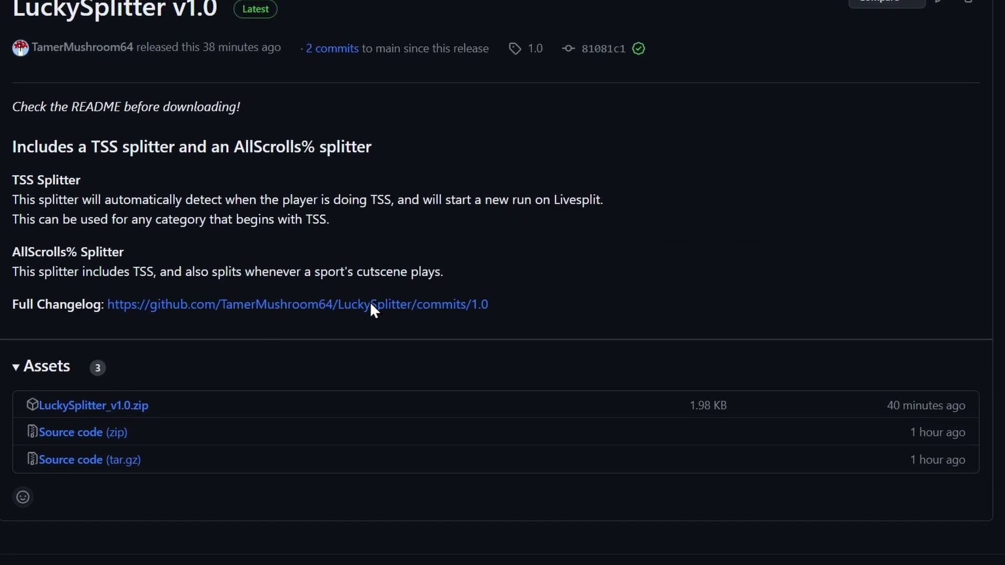
{"action": "left_click", "coordinate": [137, 413]}
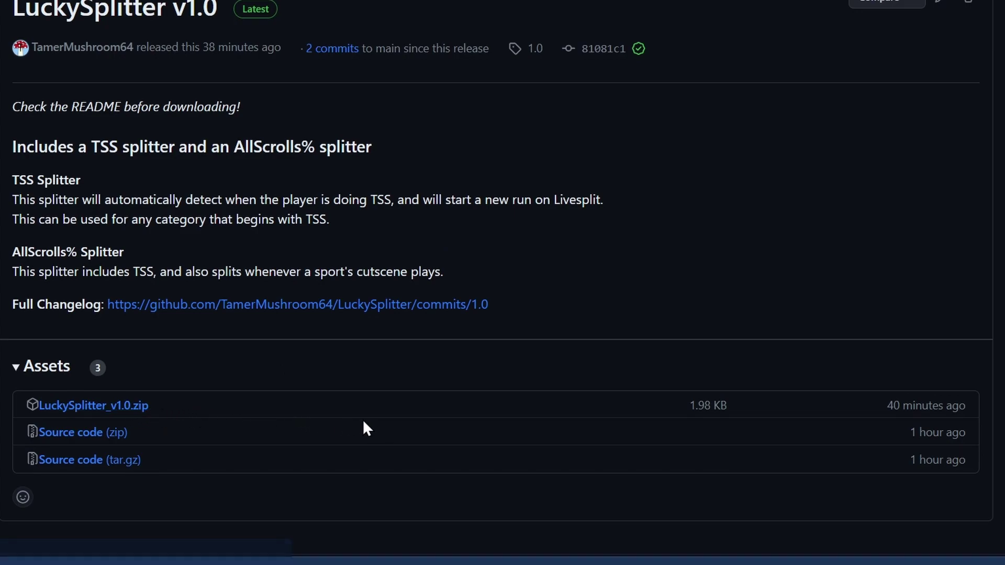
Step: Extract the LuckySplitter_v1.0 archive and move its inner LuckySplitter_v1.0 folder onto the desktop
{"action": "left_click_drag", "start_coordinate": [84, 272], "coordinate": [330, 293]}
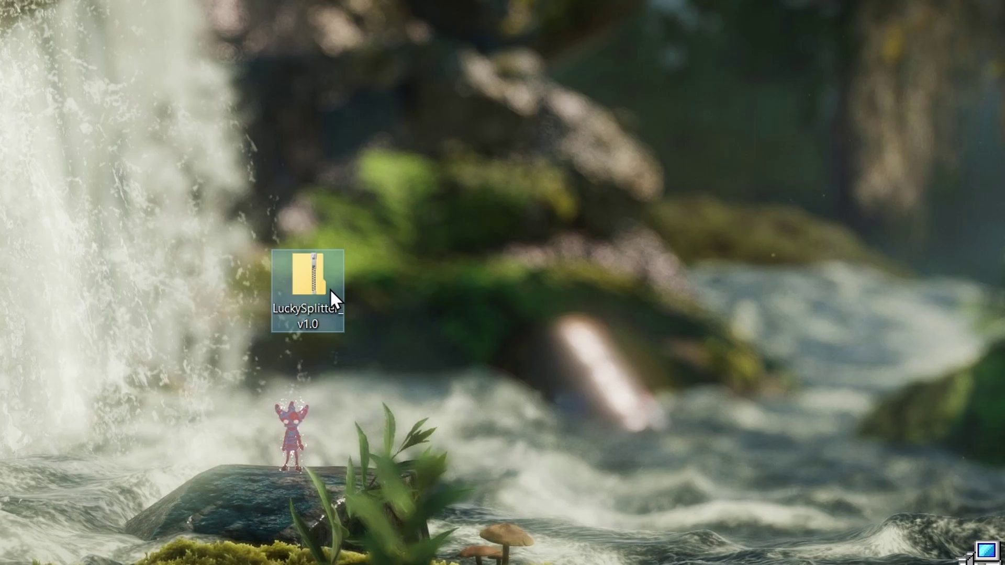
{"action": "double_click", "coordinate": [330, 296]}
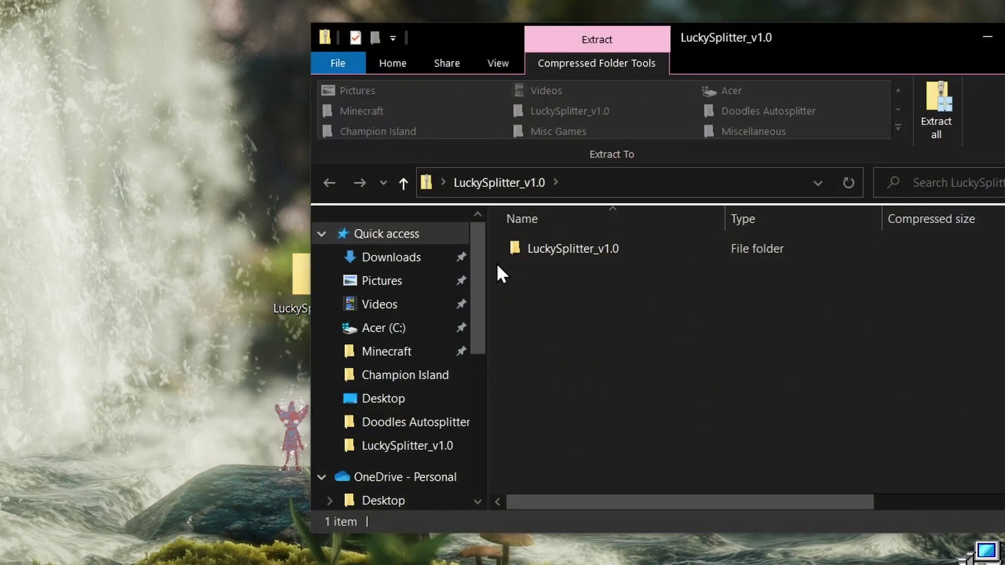
{"action": "left_click", "coordinate": [929, 115]}
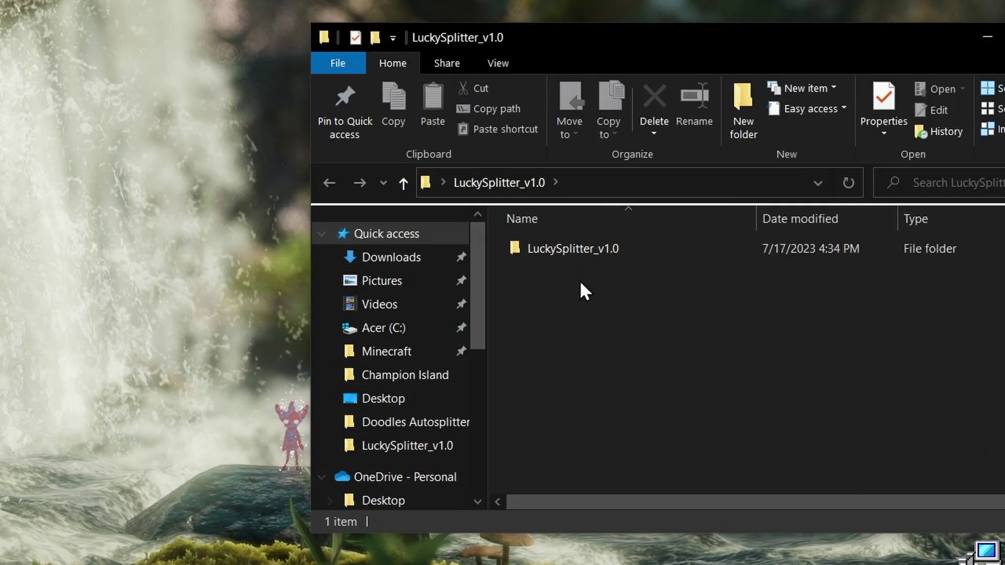
{"action": "left_click_drag", "start_coordinate": [576, 249], "coordinate": [208, 297]}
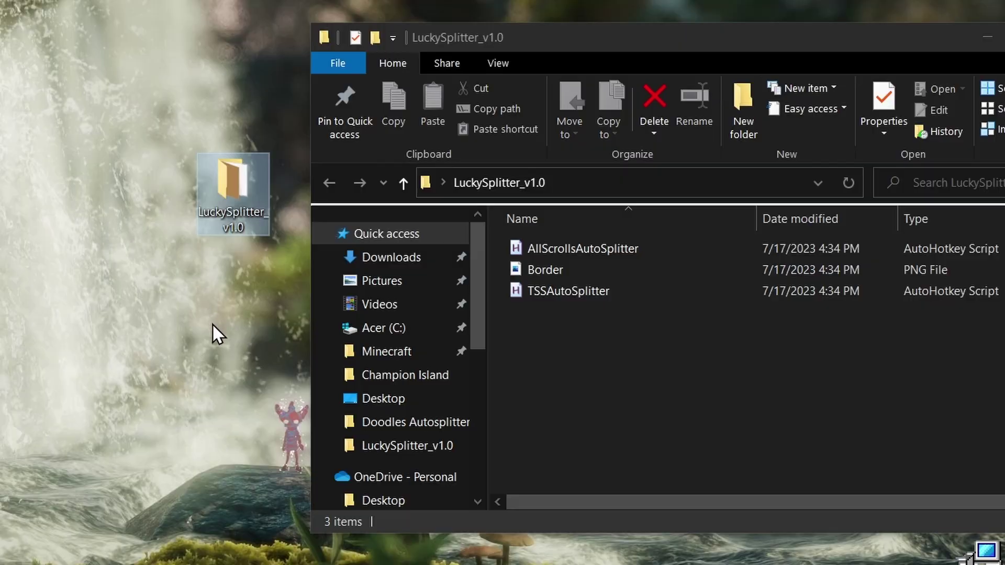
Step: Rename the extracted desktop folder to Lucky Splitter and open it
{"action": "right_click", "coordinate": [372, 152]}
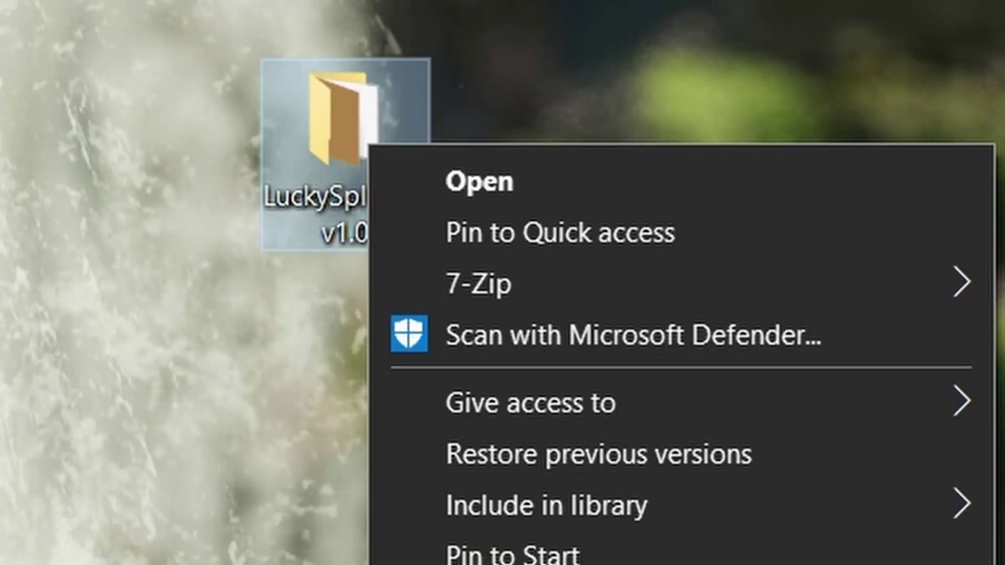
{"action": "left_click", "coordinate": [471, 564]}
{"action": "key", "text": "BackSpace"}
{"action": "type", "text": "LuckySplitter"}
{"action": "left_click", "coordinate": [341, 201]}
{"action": "key", "text": "Return"}
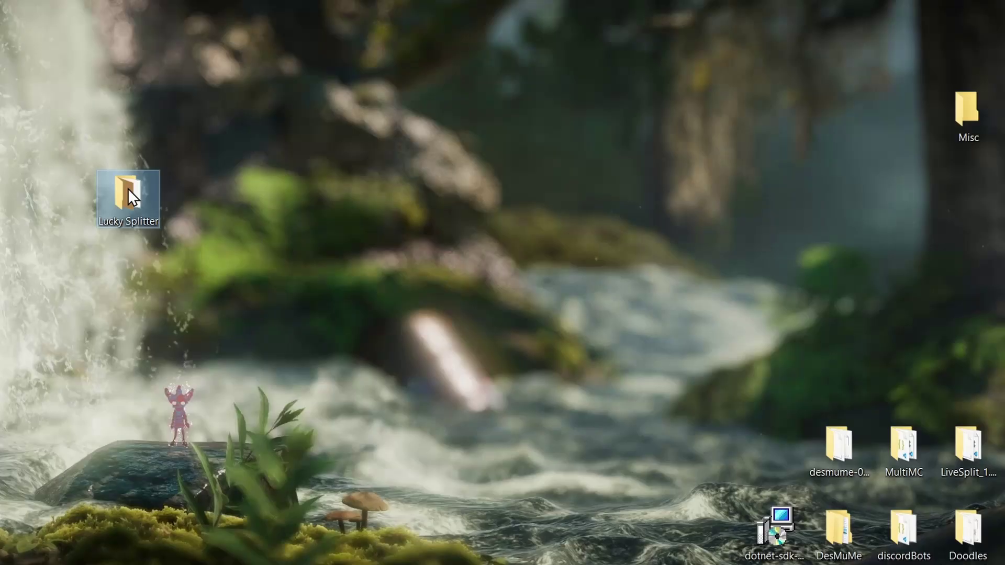
{"action": "double_click", "coordinate": [345, 117]}
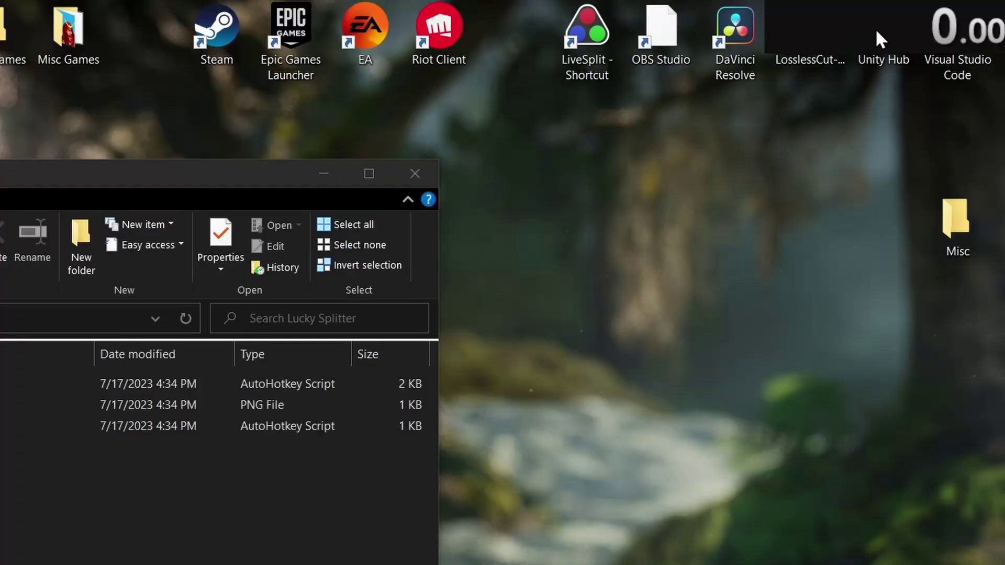
Step: In LiveSplit's settings, set the Start / Split hotkey to NumPad4 and the Reset hotkey to NumPad5
{"action": "left_click_drag", "start_coordinate": [875, 29], "coordinate": [652, 218]}
{"action": "right_click", "coordinate": [652, 219]}
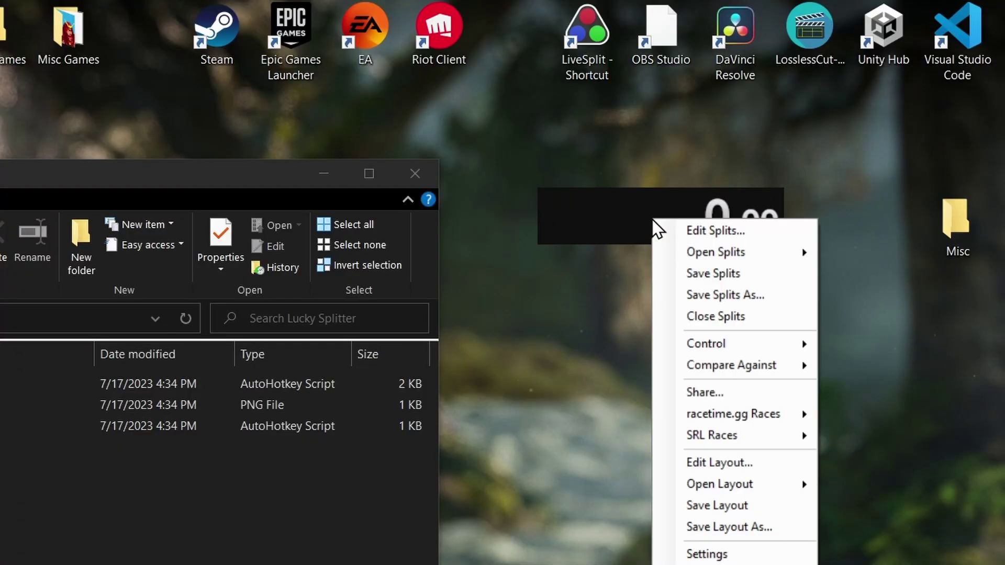
{"action": "left_click", "coordinate": [732, 552]}
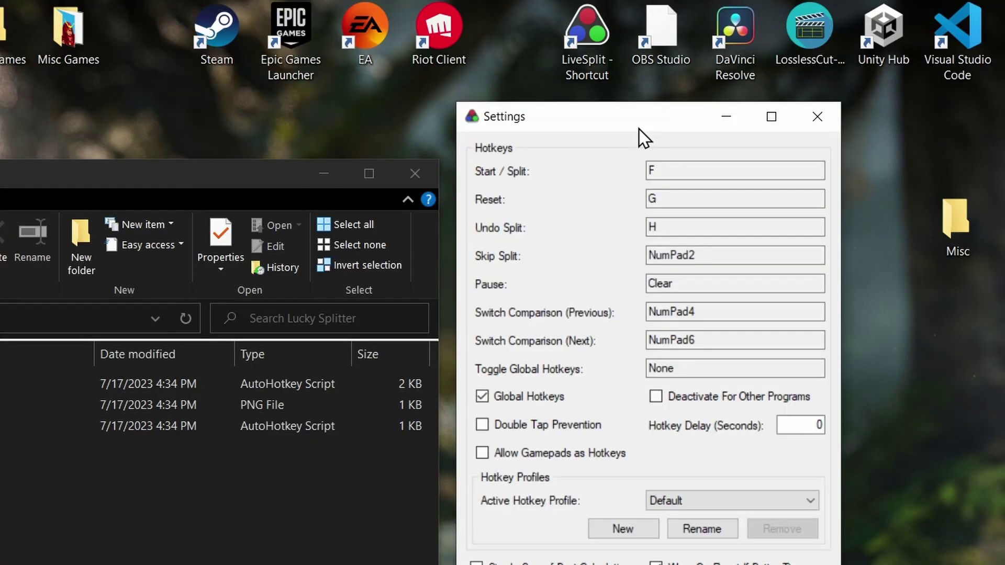
{"action": "left_click", "coordinate": [701, 170]}
{"action": "key", "text": "KP_4"}
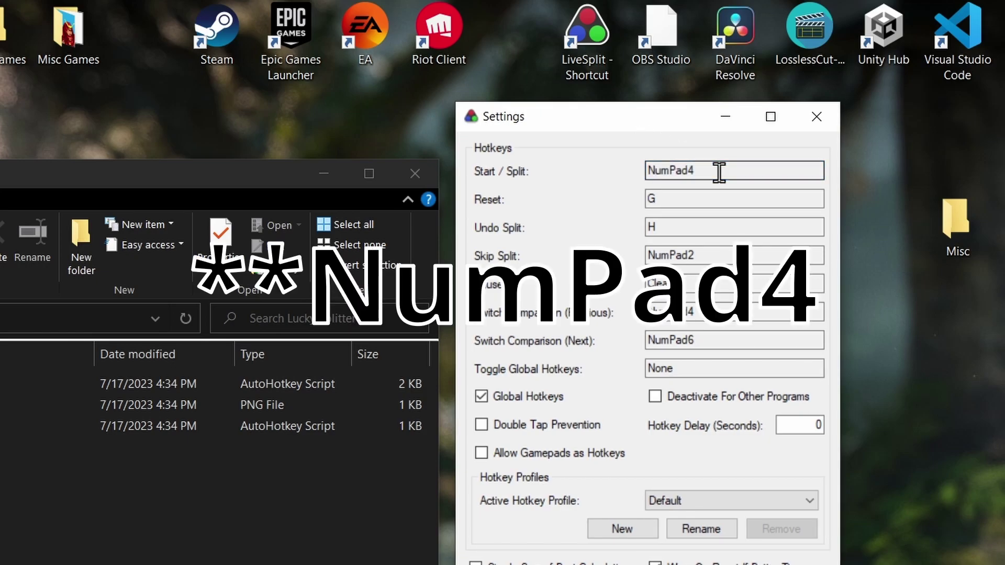
{"action": "left_click", "coordinate": [717, 199]}
{"action": "key", "text": "KP_5"}
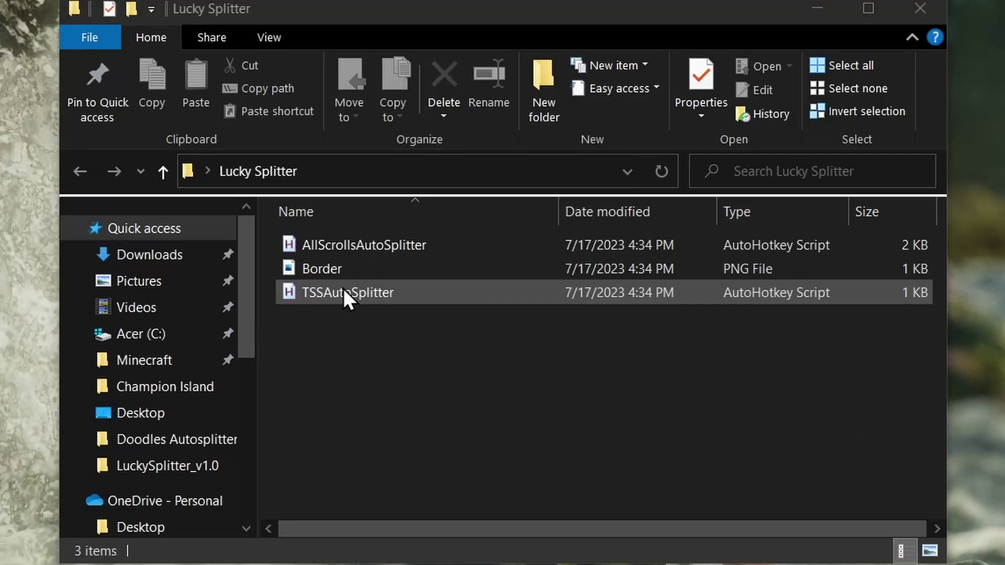
Step: Run the TSSAutoSplitter script, switch to the Champion Island game and start a new game from its settings
{"action": "left_click", "coordinate": [344, 290]}
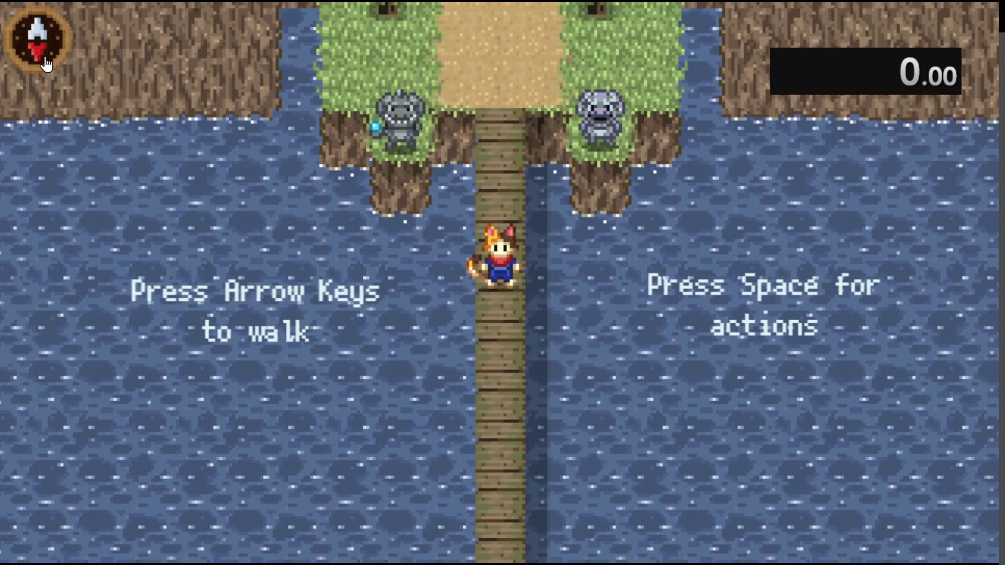
{"action": "left_click", "coordinate": [36, 33]}
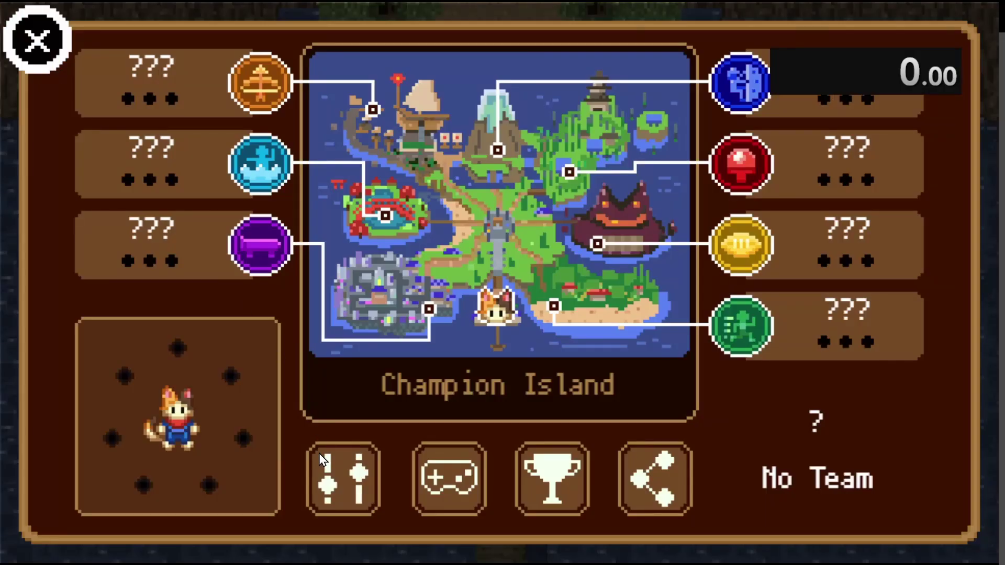
{"action": "left_click", "coordinate": [325, 460]}
{"action": "left_click", "coordinate": [92, 190]}
{"action": "left_click", "coordinate": [496, 464]}
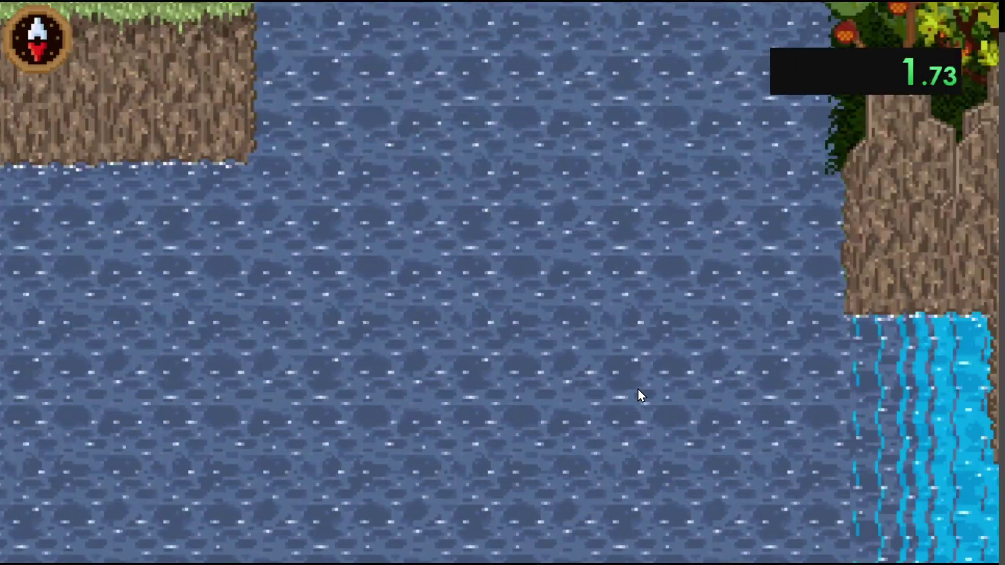
Step: Restart the game twice with Start a new game, confirming Yes each time, to test the automatic timer
{"action": "key", "text": "Escape"}
{"action": "left_click", "coordinate": [343, 477]}
{"action": "left_click", "coordinate": [262, 197]}
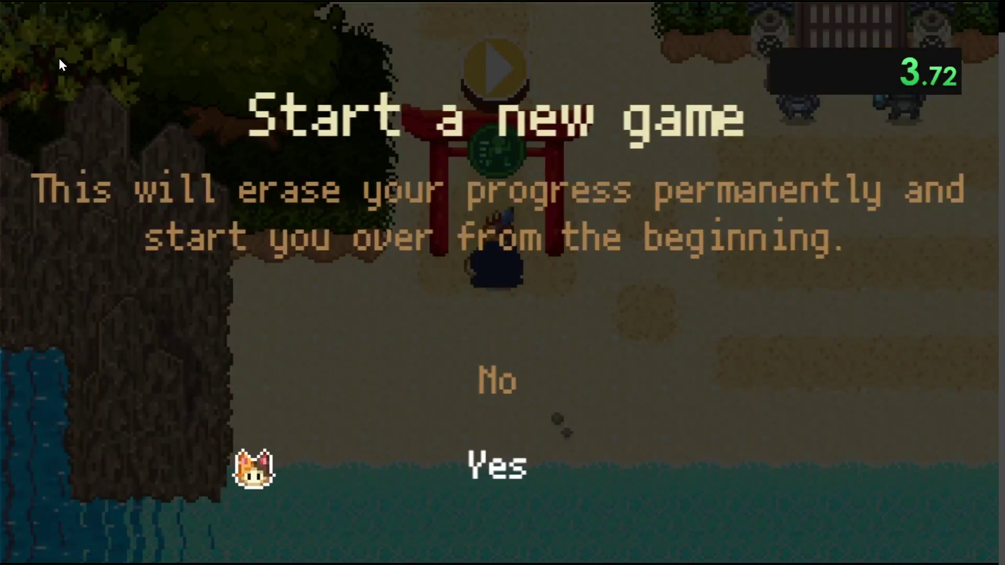
{"action": "key", "text": "space"}
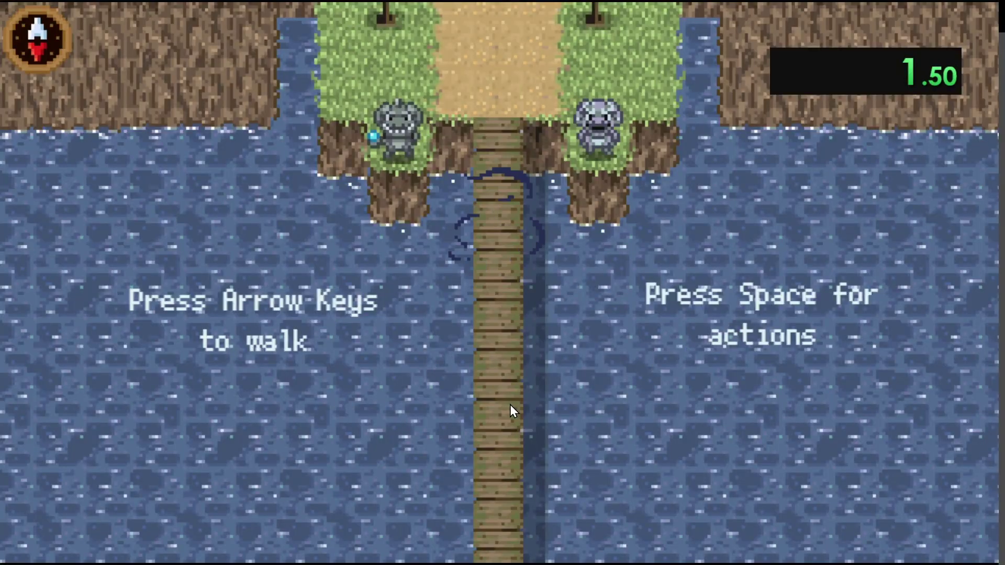
{"action": "key", "text": "Escape"}
{"action": "left_click", "coordinate": [343, 476]}
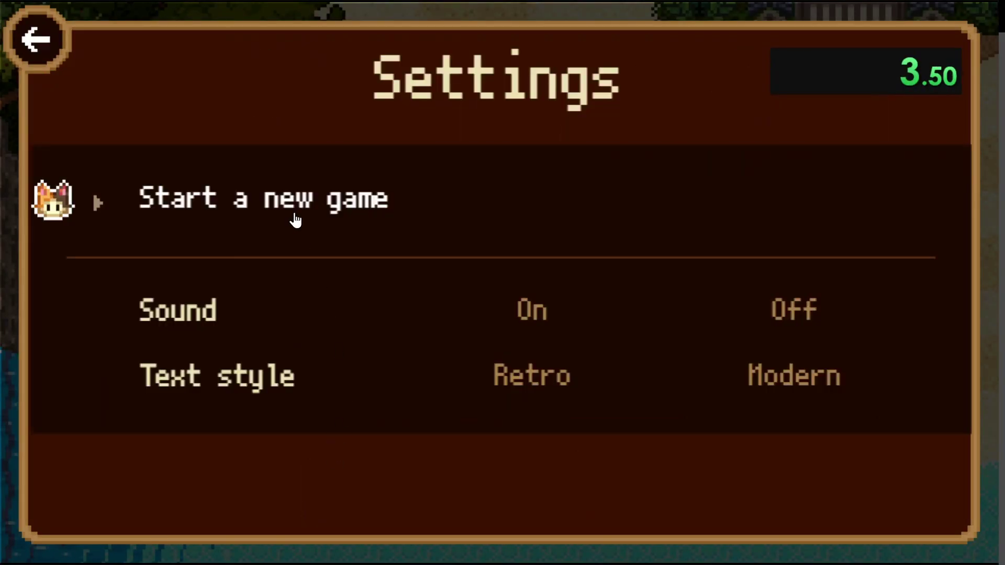
{"action": "left_click", "coordinate": [301, 233]}
{"action": "key", "text": "space"}
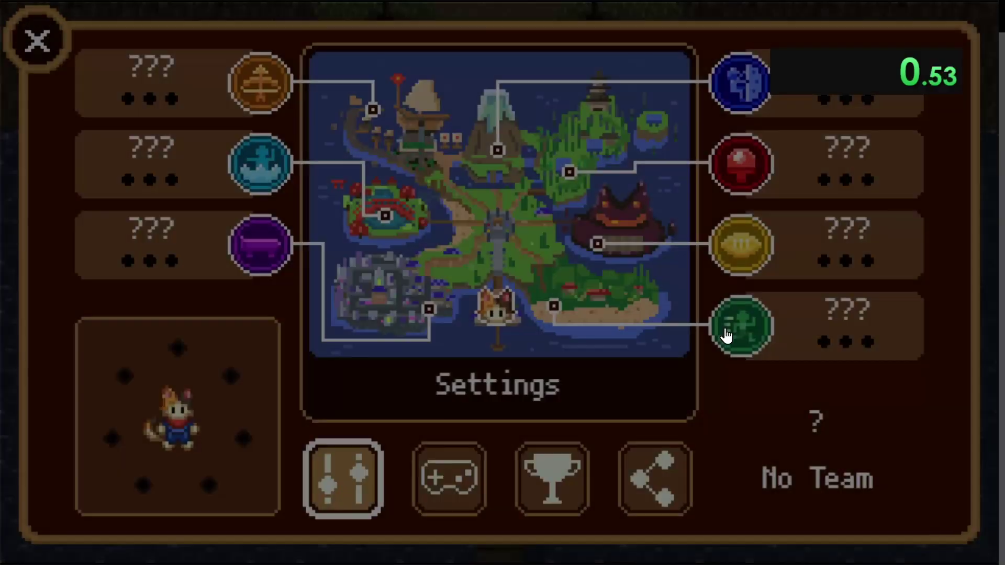
Step: Choose Marathon on the island map and restart the game twice from the game settings
{"action": "left_click", "coordinate": [722, 330]}
{"action": "key", "text": "Escape"}
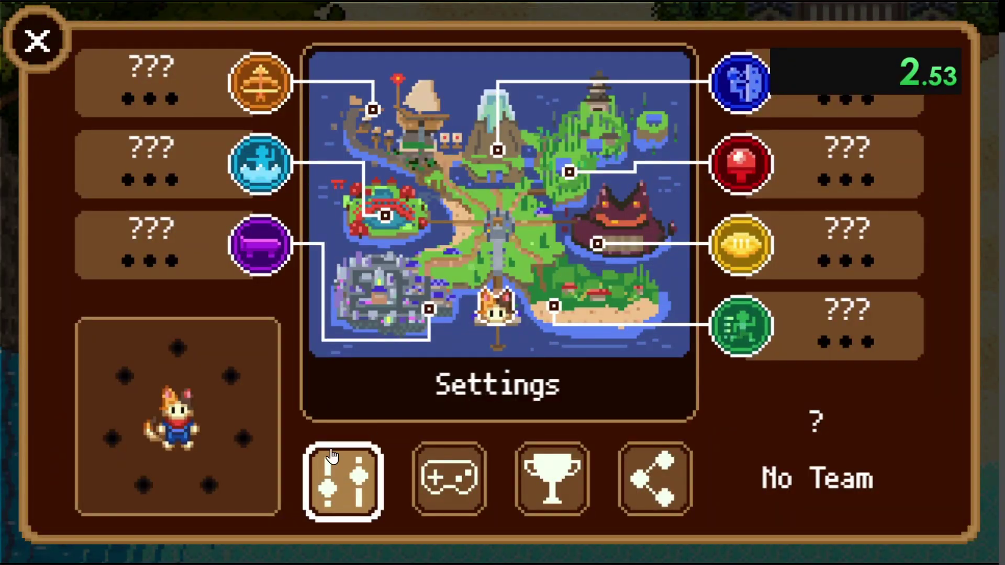
{"action": "left_click", "coordinate": [331, 451]}
{"action": "left_click", "coordinate": [309, 235]}
{"action": "left_click", "coordinate": [472, 456]}
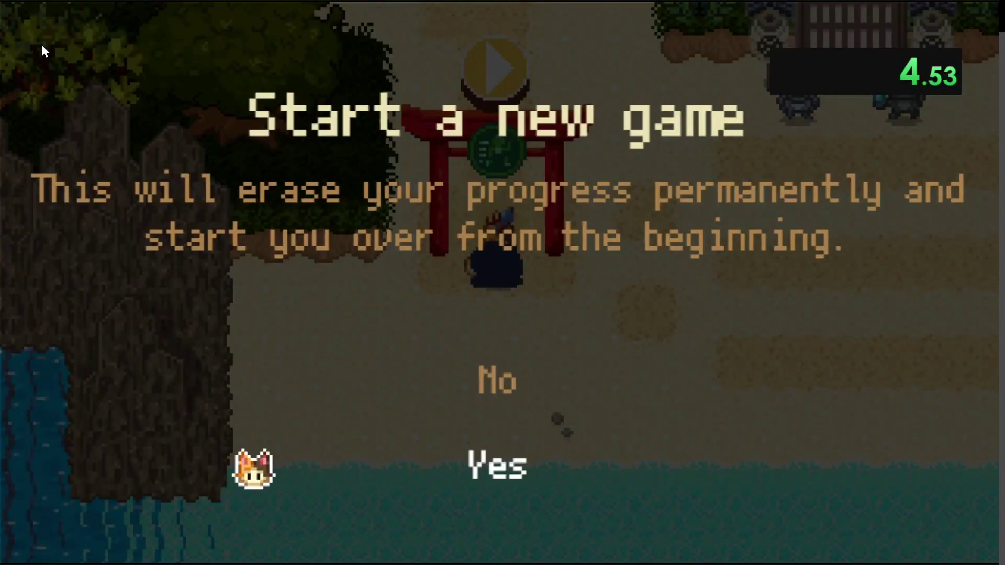
{"action": "key", "text": "space"}
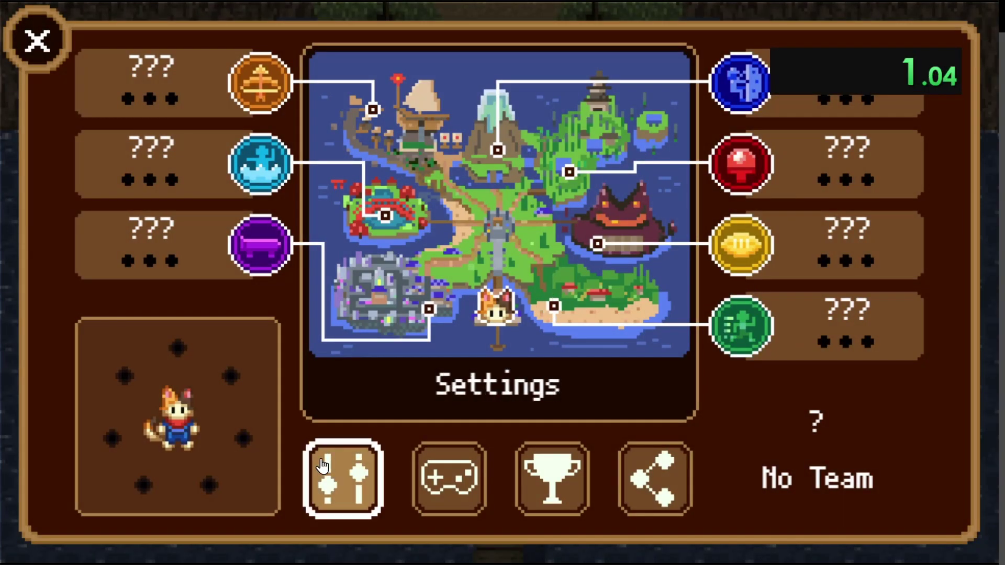
{"action": "left_click", "coordinate": [323, 466]}
{"action": "left_click", "coordinate": [283, 212]}
{"action": "key", "text": "space"}
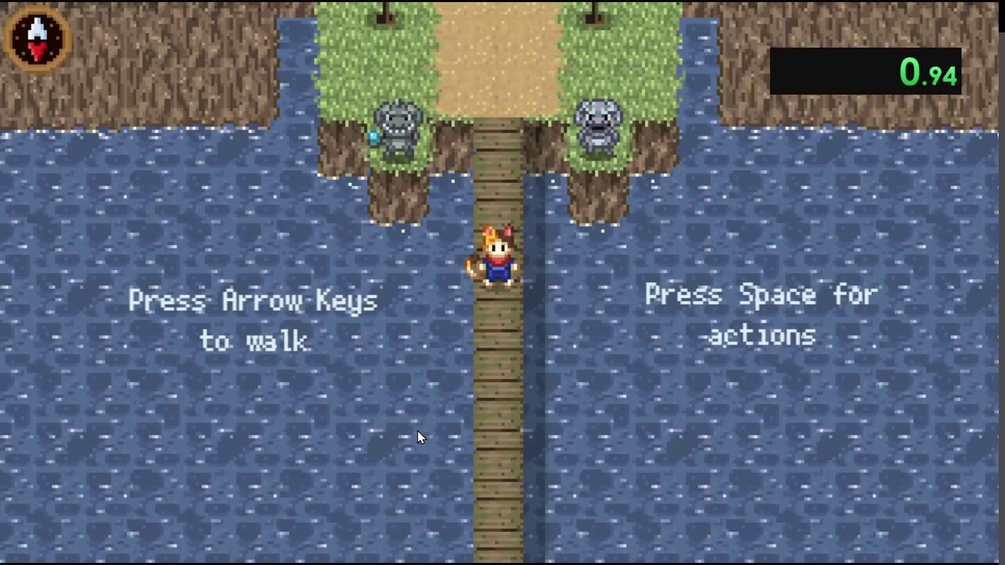
Step: Repeat the timer test by starting two more new games from the opening pier, confirming the progress erasure
{"action": "key", "text": "Escape"}
{"action": "left_click", "coordinate": [337, 474]}
{"action": "left_click", "coordinate": [298, 220]}
{"action": "left_click", "coordinate": [454, 454]}
{"action": "key", "text": "space"}
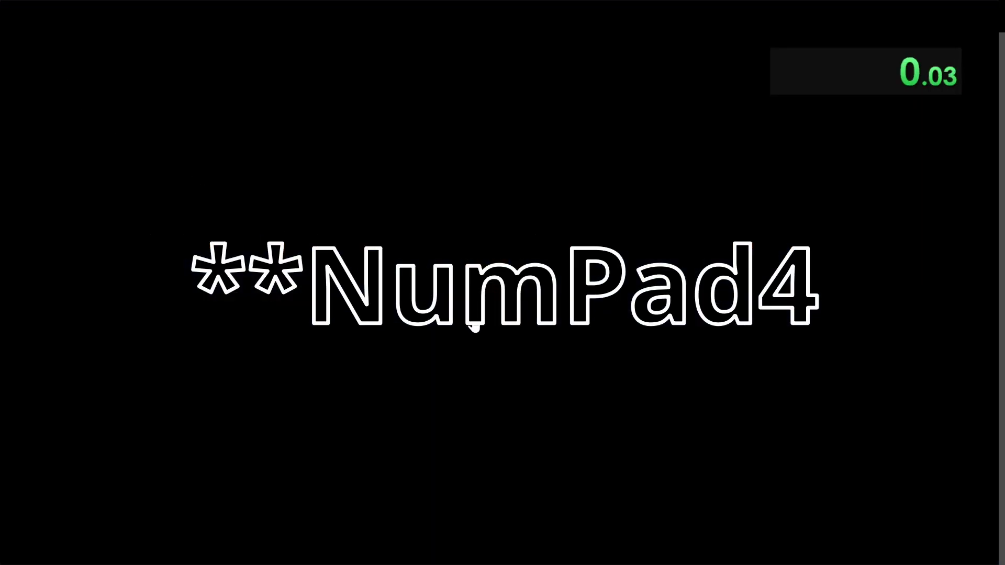
{"action": "key", "text": "Escape"}
{"action": "left_click", "coordinate": [380, 458]}
{"action": "left_click", "coordinate": [313, 197]}
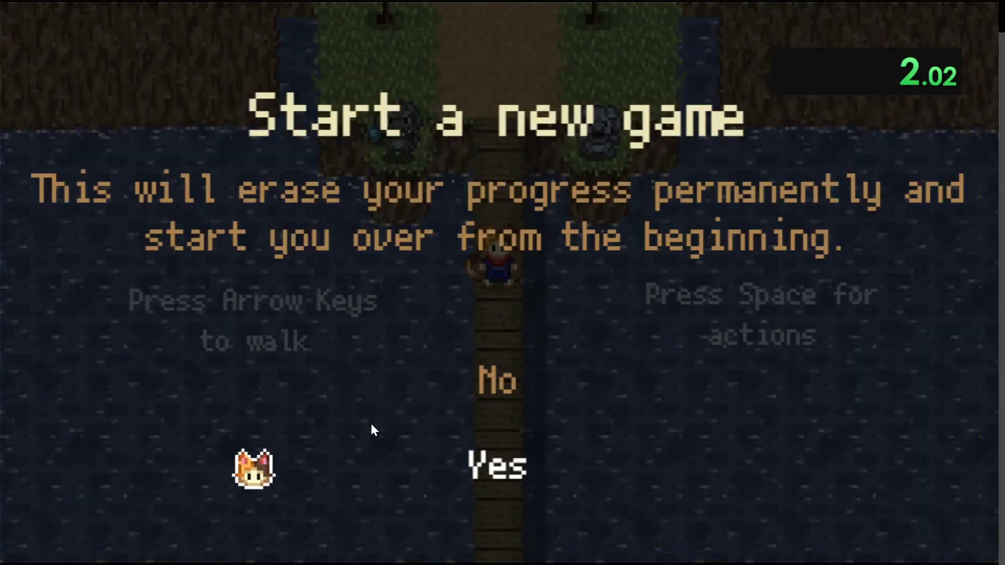
{"action": "key", "text": "space"}
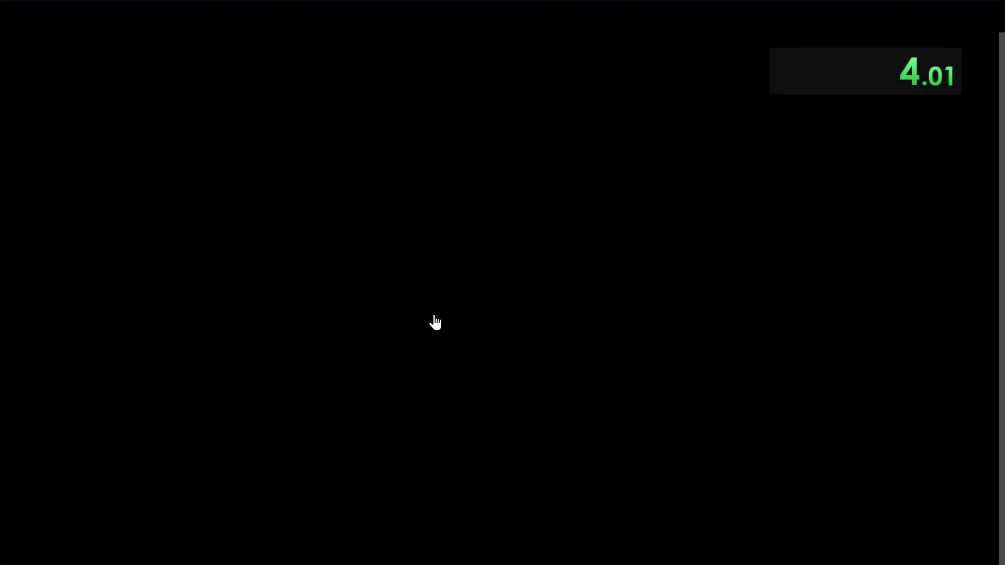
Step: Bring up the Skip Tutorial prompt during the opening scene and start a new game from its settings
{"action": "key", "text": "space"}
{"action": "key", "text": "Escape"}
{"action": "left_click", "coordinate": [341, 474]}
{"action": "left_click", "coordinate": [272, 197]}
{"action": "key", "text": "space"}
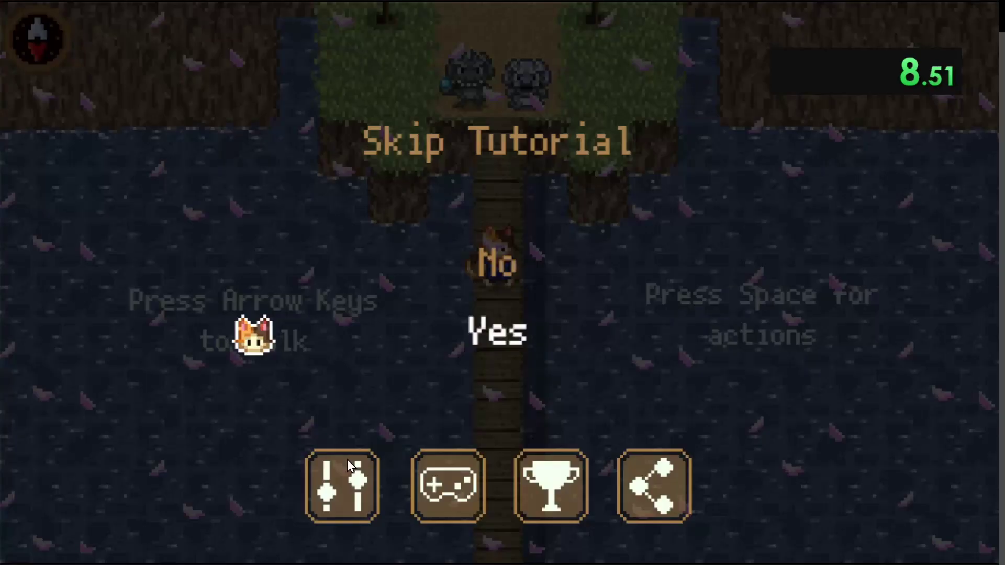
{"action": "left_click", "coordinate": [344, 476]}
{"action": "left_click", "coordinate": [338, 202]}
{"action": "key", "text": "Down"}
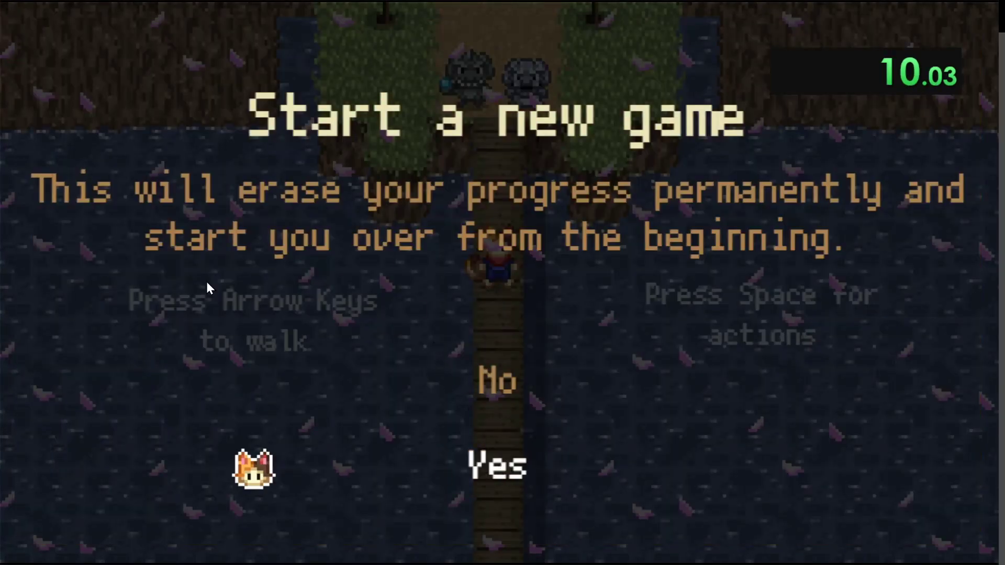
{"action": "key", "text": "space"}
Step: Test the splitter on two further attempts, each ended by starting a new game from the game menu
{"action": "key", "text": "Escape"}
{"action": "key", "text": "Escape"}
{"action": "key", "text": "Escape"}
{"action": "left_click", "coordinate": [341, 475]}
{"action": "key", "text": "space"}
{"action": "key", "text": "Down"}
{"action": "key", "text": "space"}
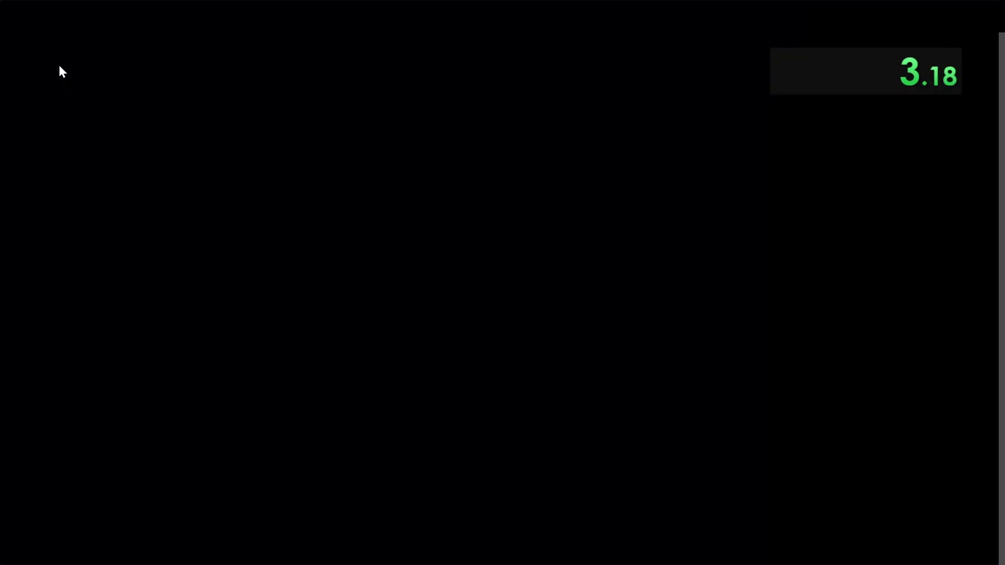
{"action": "key", "text": "Escape"}
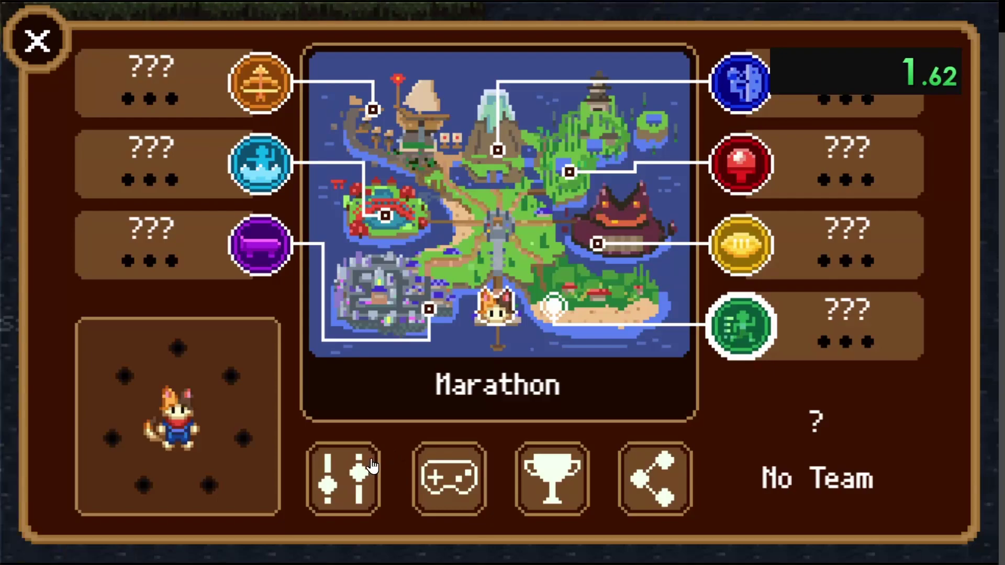
{"action": "left_click", "coordinate": [341, 475]}
{"action": "left_click", "coordinate": [286, 199]}
{"action": "key", "text": "Down"}
{"action": "key", "text": "space"}
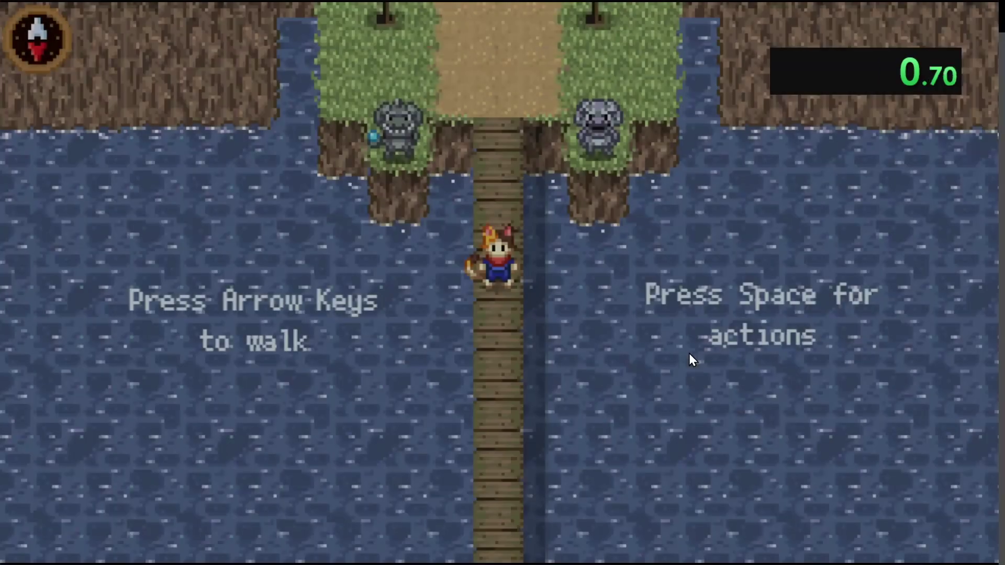
Step: Reset the run two more times through Start a new game, answering Yes to the erase-progress confirmation
{"action": "key", "text": "Escape"}
{"action": "left_click", "coordinate": [341, 476]}
{"action": "left_click", "coordinate": [422, 284]}
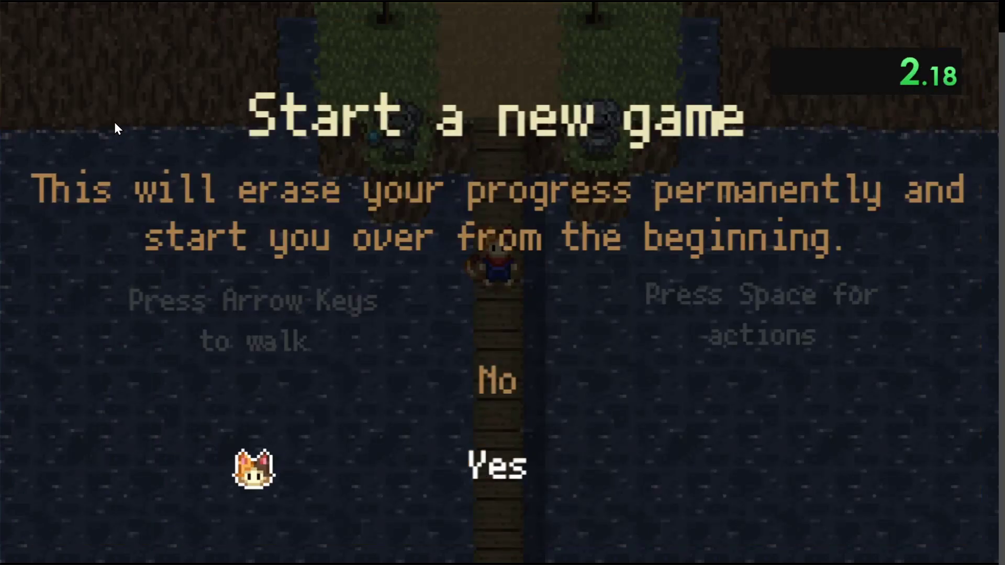
{"action": "key", "text": "space"}
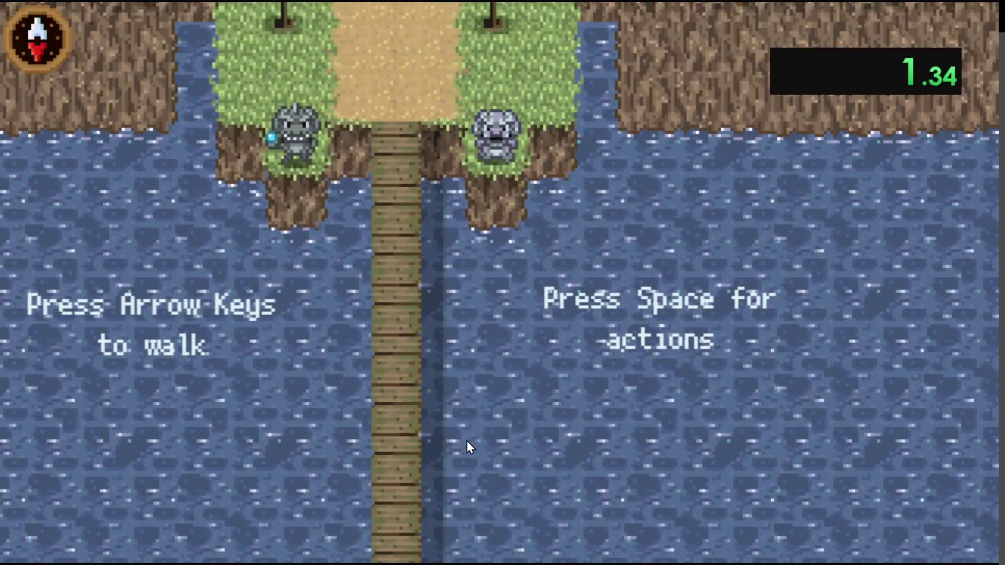
{"action": "key", "text": "Escape"}
{"action": "left_click", "coordinate": [450, 451]}
{"action": "left_click", "coordinate": [335, 209]}
{"action": "key", "text": "space"}
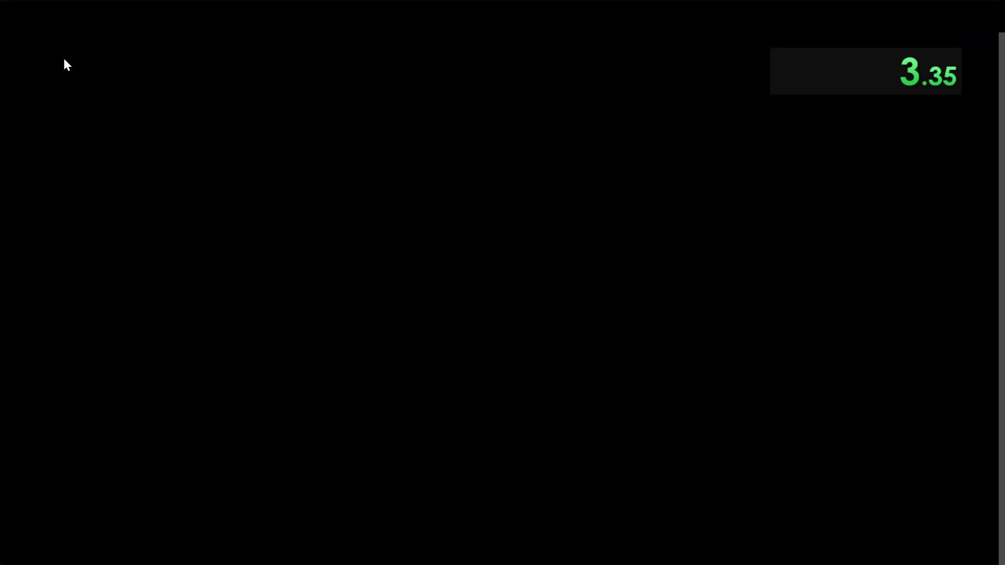
Step: Retest the timer reset by starting two more new games from the game's settings, confirming the progress erasure each time
{"action": "key", "text": "Escape"}
{"action": "left_click", "coordinate": [343, 476]}
{"action": "left_click", "coordinate": [334, 212]}
{"action": "key", "text": "space"}
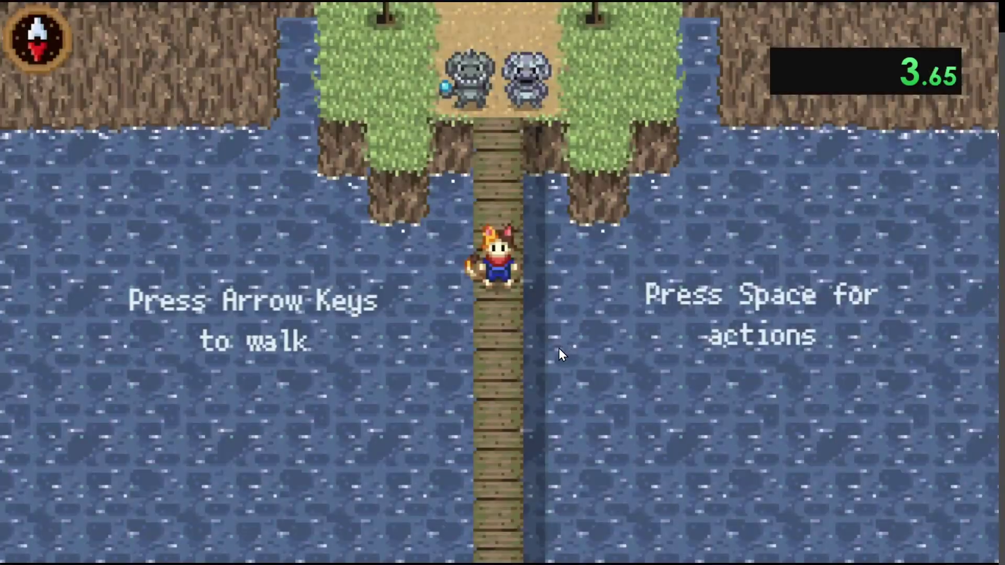
{"action": "key", "text": "Escape"}
{"action": "left_click", "coordinate": [342, 482]}
{"action": "left_click", "coordinate": [315, 217]}
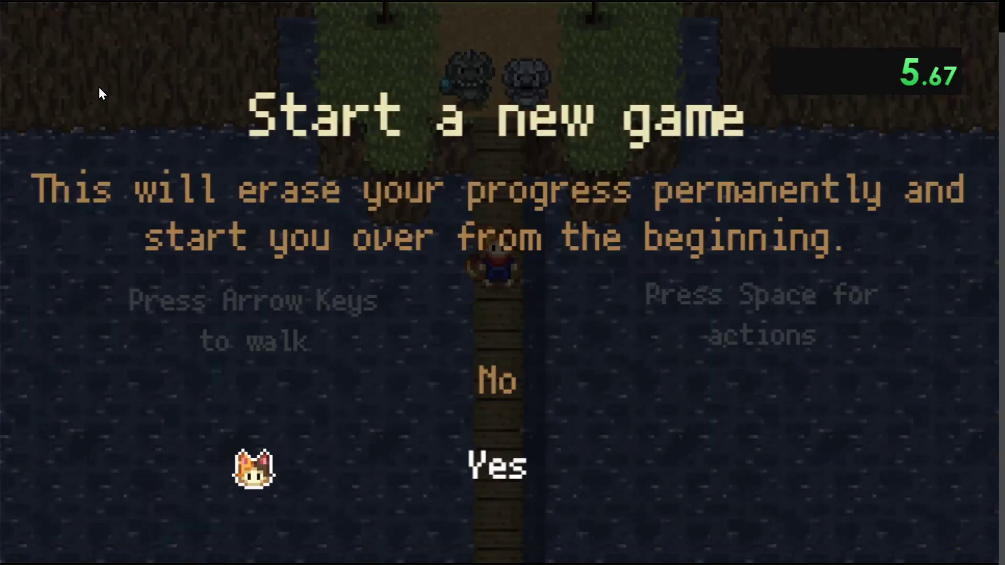
{"action": "key", "text": "space"}
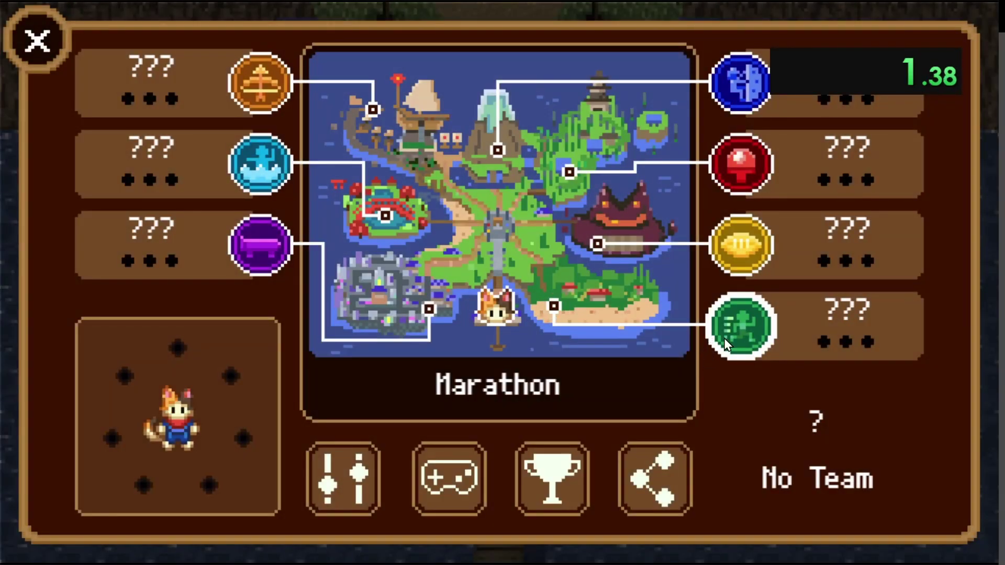
{"action": "key", "text": "Escape"}
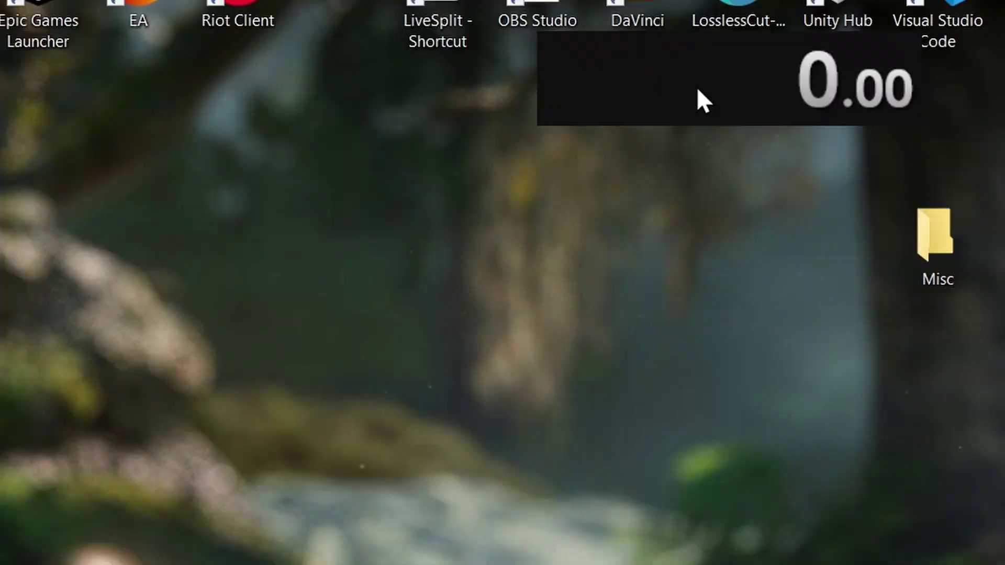
Step: Set the game name to Champion Island Games and the run category to AllScrolls% in LiveSplit's splits
{"action": "right_click", "coordinate": [699, 88]}
{"action": "left_click", "coordinate": [733, 100]}
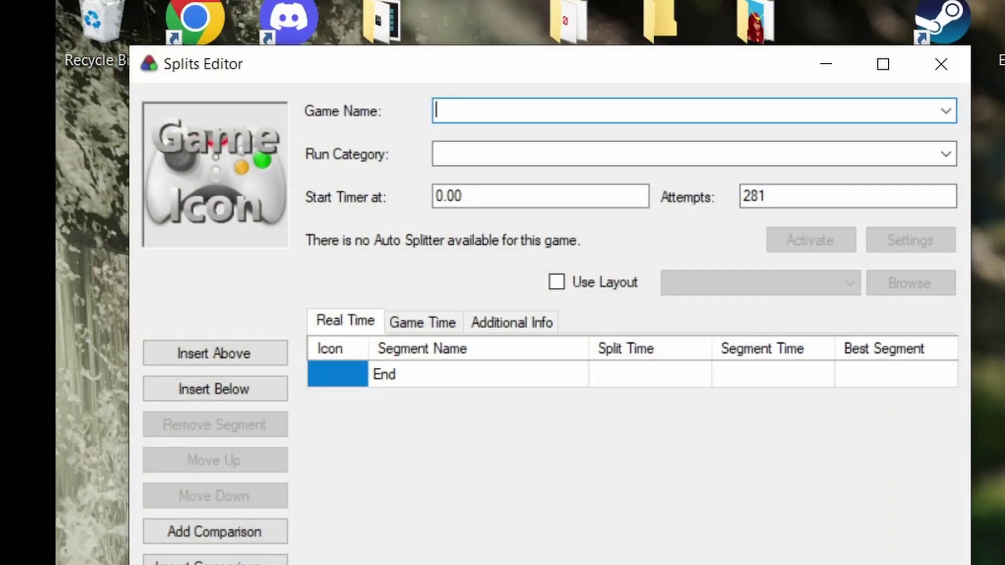
{"action": "type", "text": "Champion Island Games"}
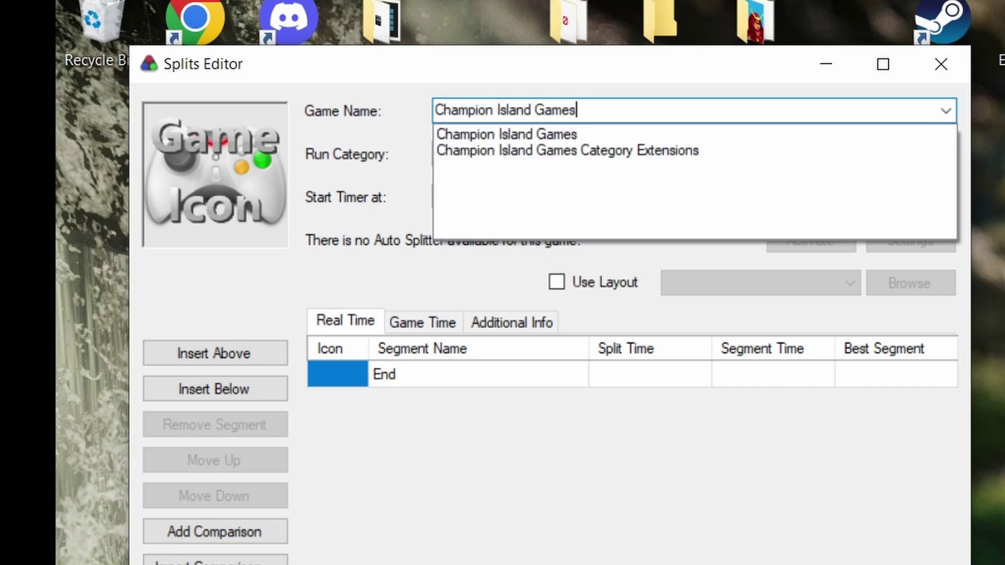
{"action": "key", "text": "Return"}
{"action": "left_click", "coordinate": [718, 153]}
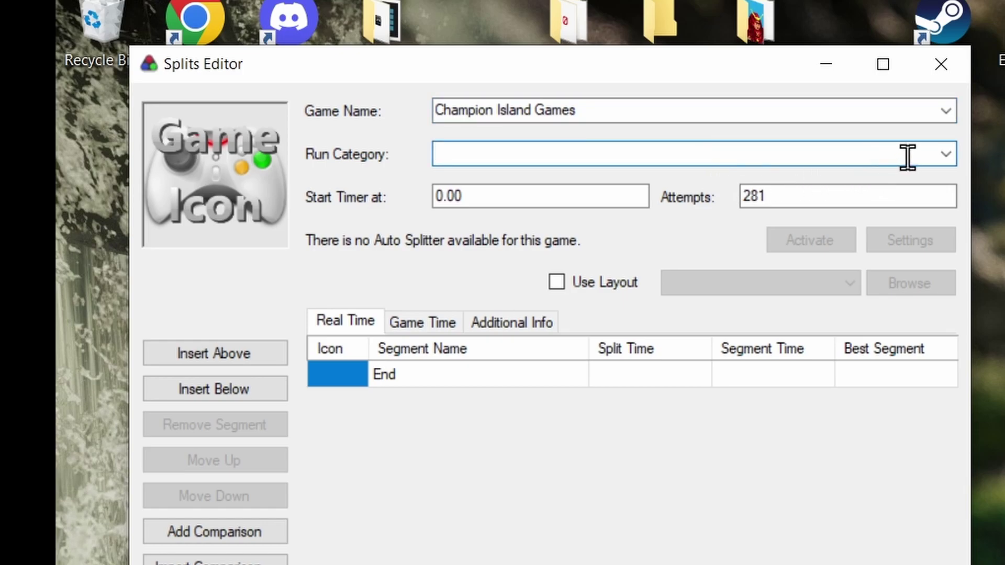
{"action": "left_click", "coordinate": [945, 154]}
{"action": "left_click", "coordinate": [663, 173]}
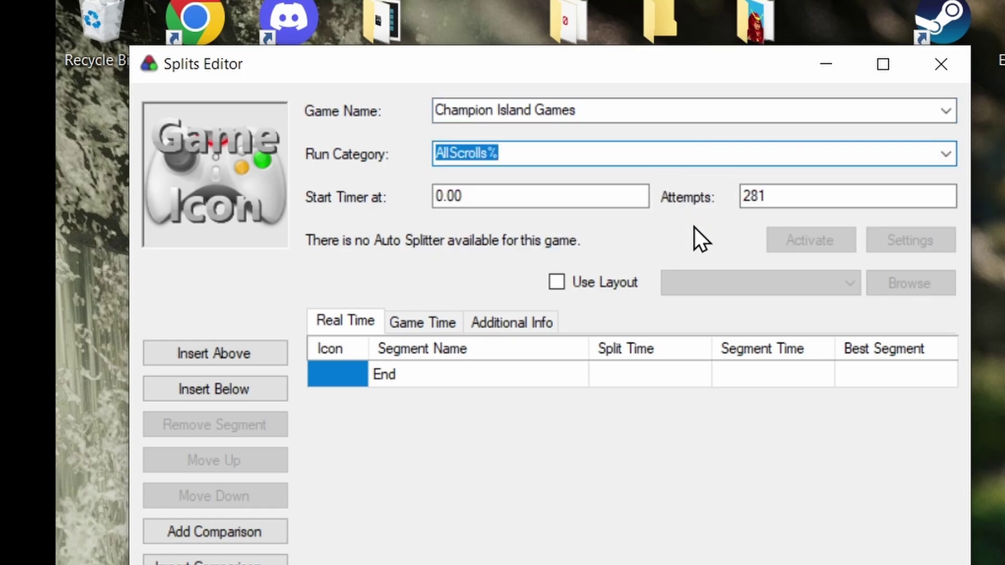
{"action": "left_click", "coordinate": [588, 151]}
{"action": "left_click", "coordinate": [566, 199]}
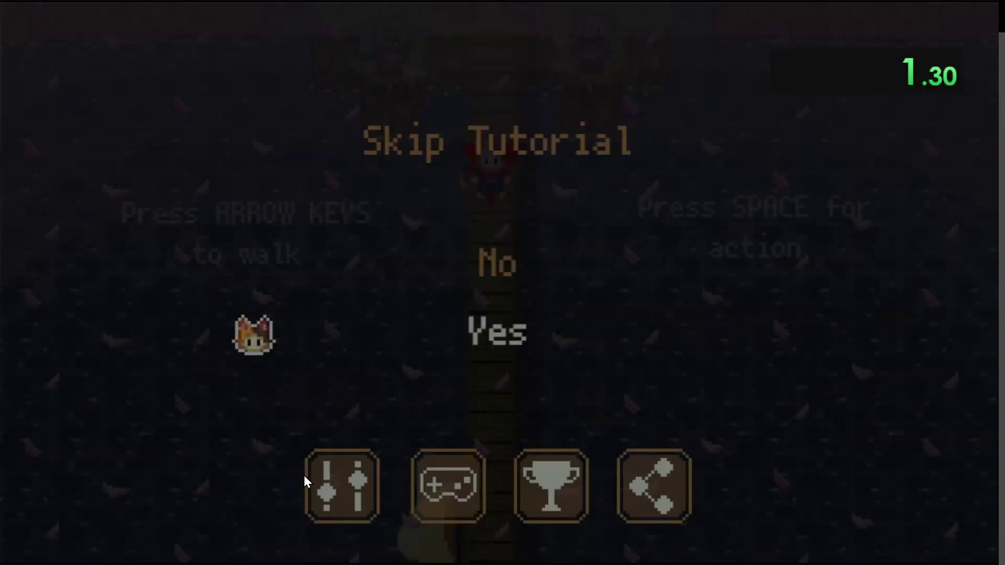
Step: In the game, start a new game from the Skip Tutorial prompt's settings, and restart once more from the pier
{"action": "left_click", "coordinate": [335, 480]}
{"action": "left_click", "coordinate": [308, 238]}
{"action": "key", "text": "space"}
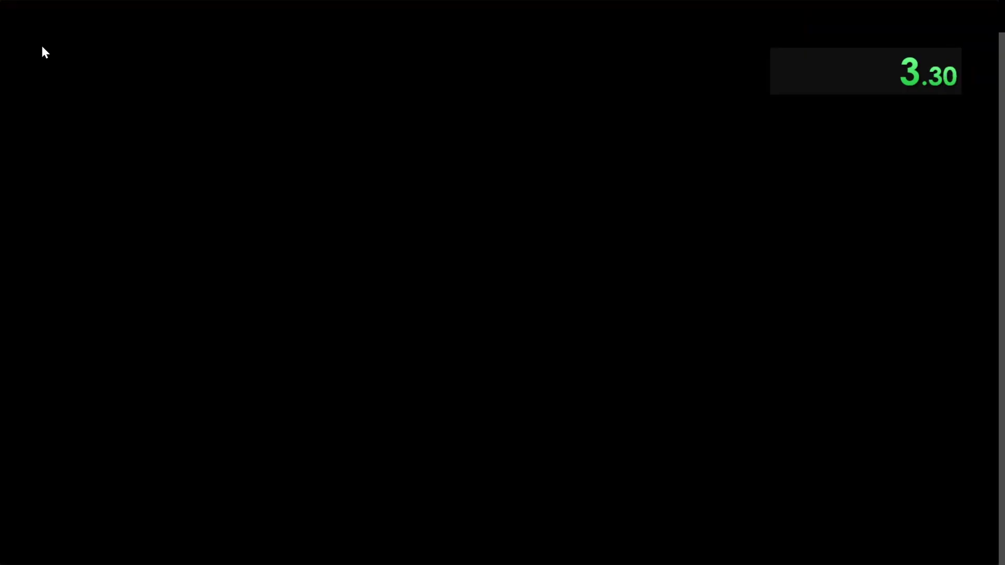
{"action": "key", "text": "Escape"}
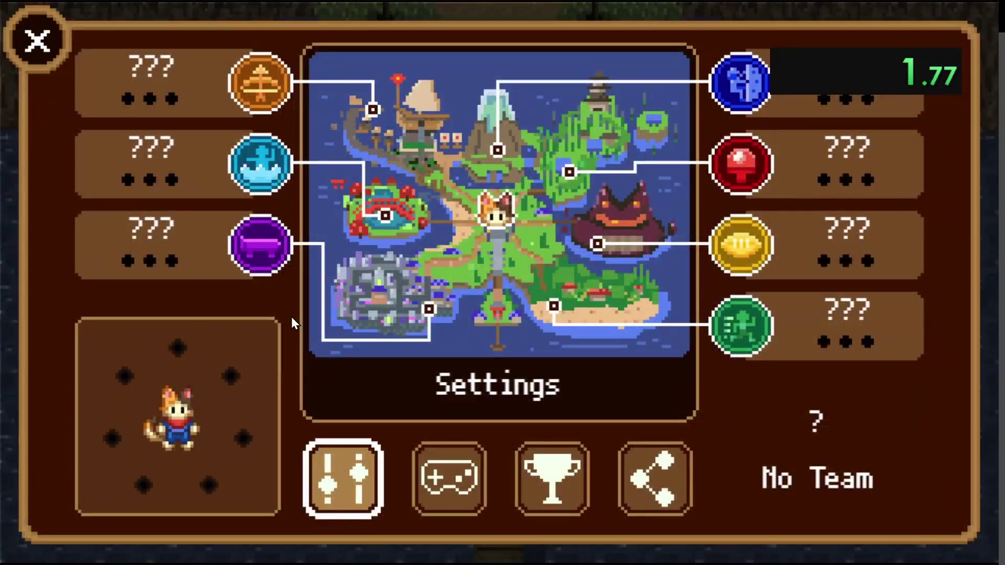
{"action": "left_click", "coordinate": [348, 472]}
{"action": "key", "text": "space"}
{"action": "left_click", "coordinate": [461, 474]}
{"action": "key", "text": "space"}
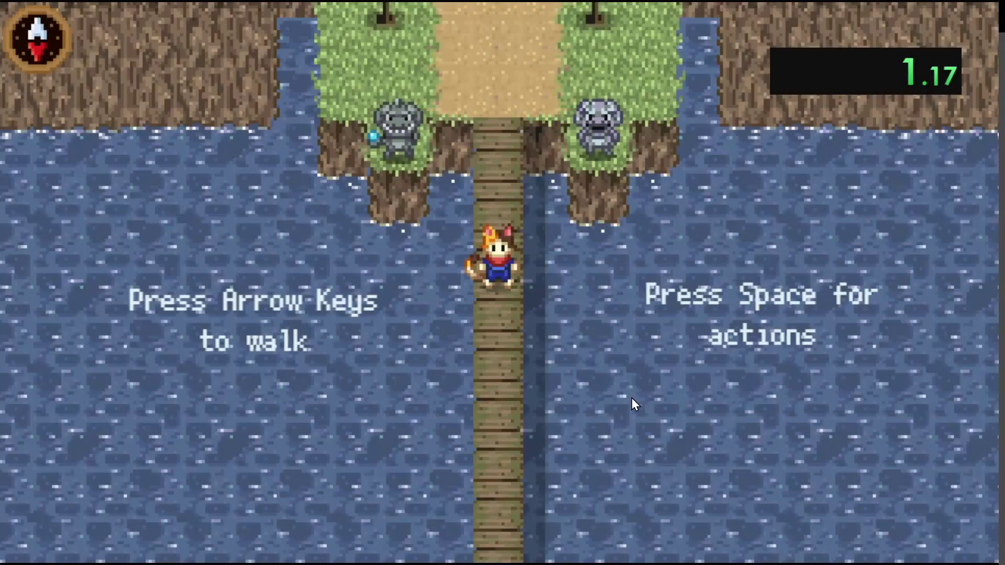
Step: Keep testing the splitter over further attempts, restarting through Start a new game and answering Yes to erase progress
{"action": "key", "text": "Escape"}
{"action": "left_click", "coordinate": [331, 431]}
{"action": "key", "text": "space"}
{"action": "left_click", "coordinate": [460, 505]}
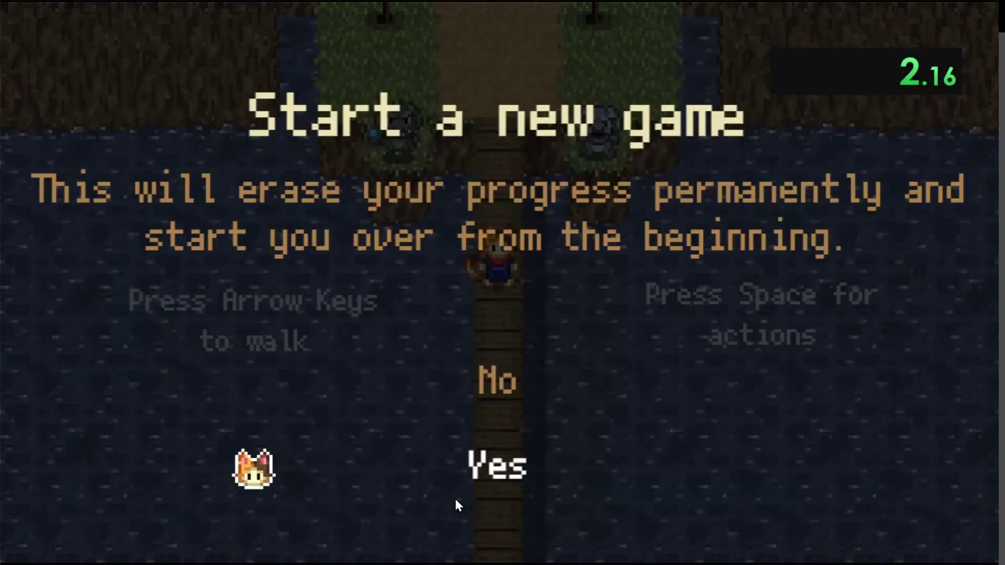
{"action": "key", "text": "space"}
{"action": "key", "text": "Escape"}
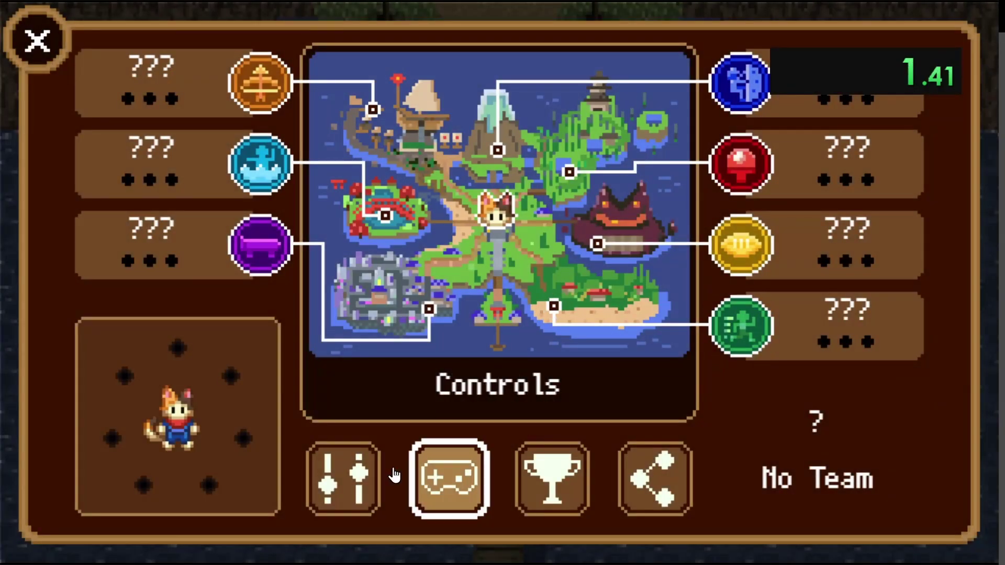
{"action": "left_click", "coordinate": [341, 478]}
{"action": "key", "text": "space"}
{"action": "key", "text": "space"}
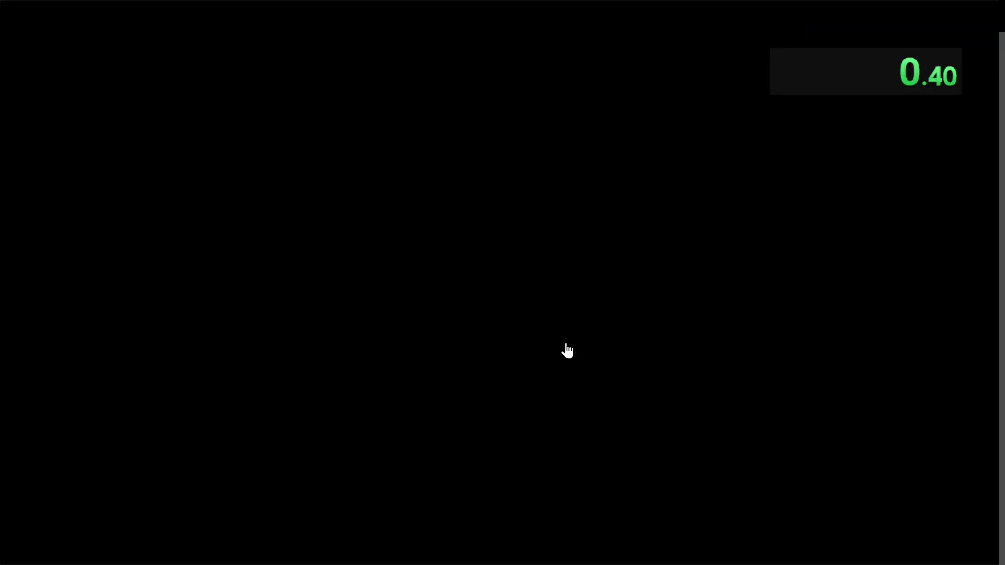
{"action": "key", "text": "Escape"}
{"action": "key", "text": "Escape"}
{"action": "key", "text": "Escape"}
{"action": "left_click", "coordinate": [375, 474]}
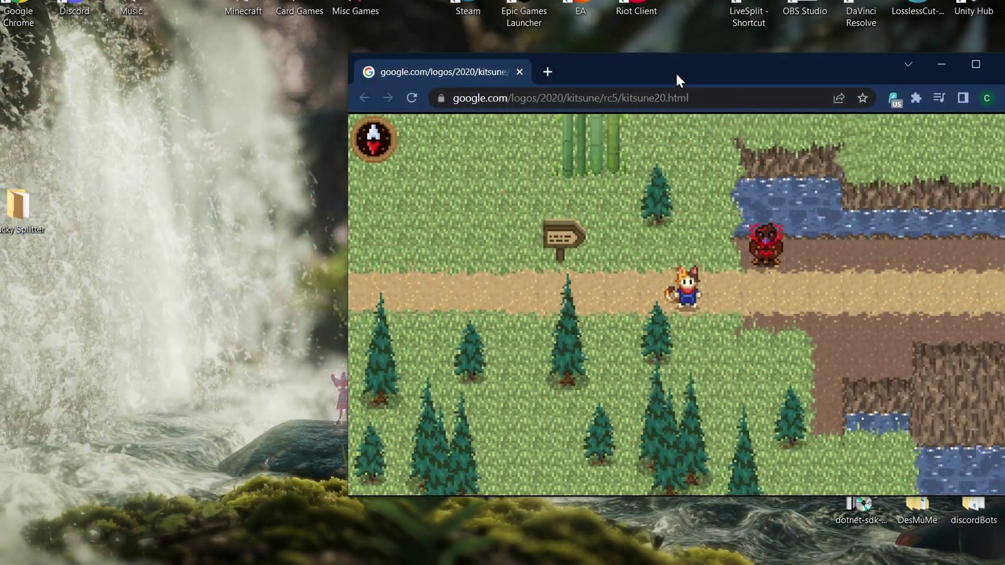
Step: Move the game window aside, open TSSAutoSplitter from the Lucky Splitter folder for editing, and close the script again
{"action": "left_click_drag", "start_coordinate": [675, 71], "coordinate": [510, 55]}
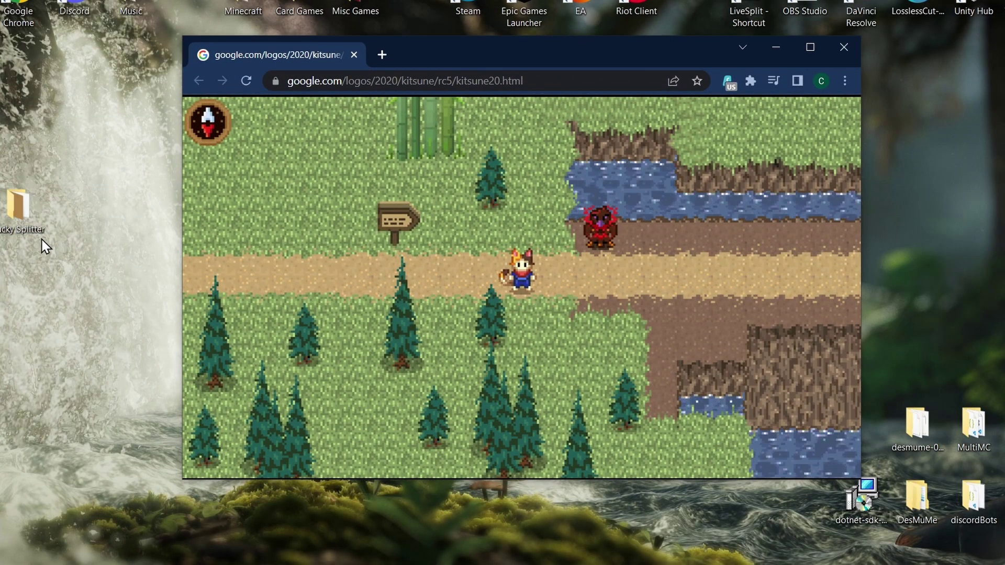
{"action": "double_click", "coordinate": [30, 214]}
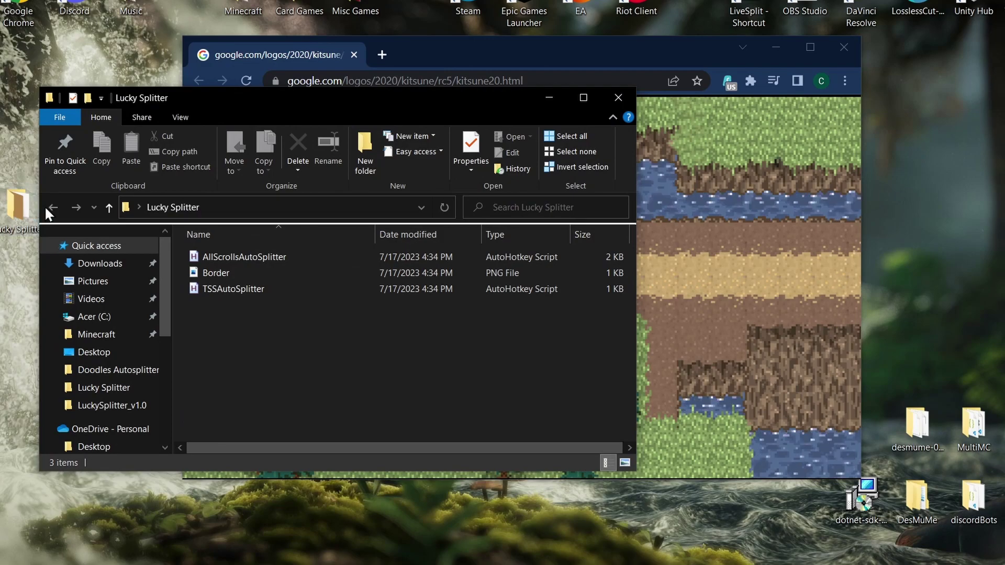
{"action": "left_click", "coordinate": [244, 284]}
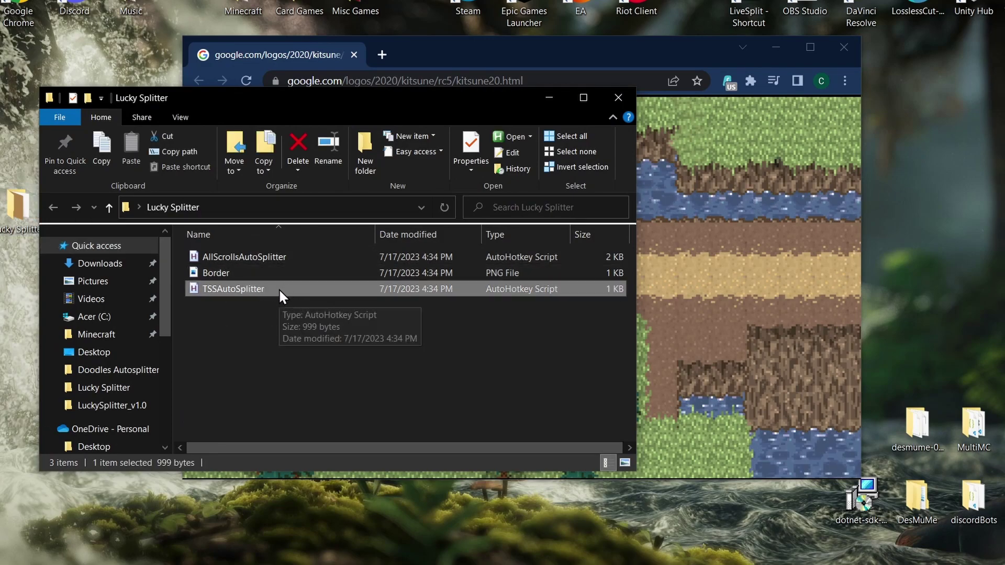
{"action": "right_click", "coordinate": [279, 288]}
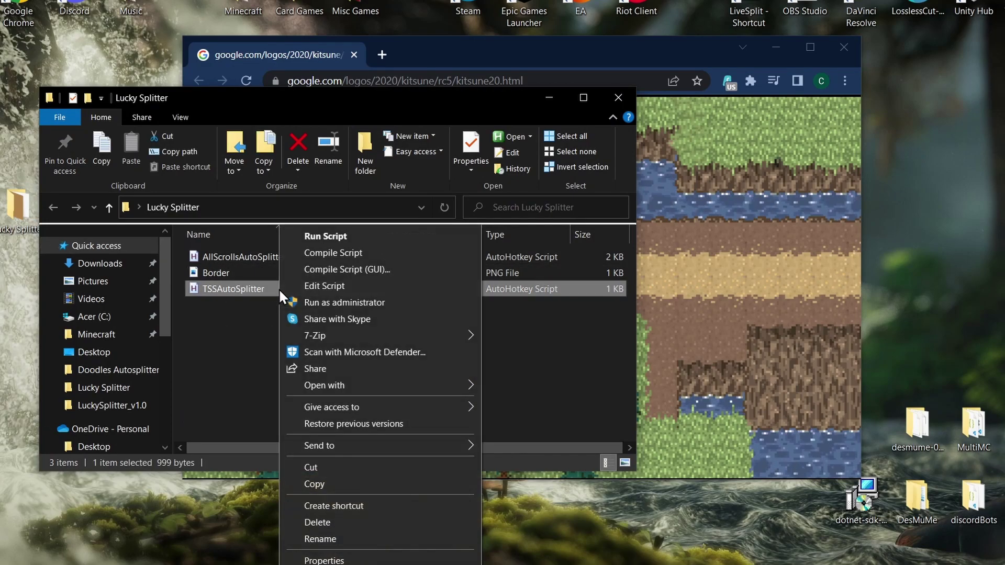
{"action": "left_click", "coordinate": [306, 285]}
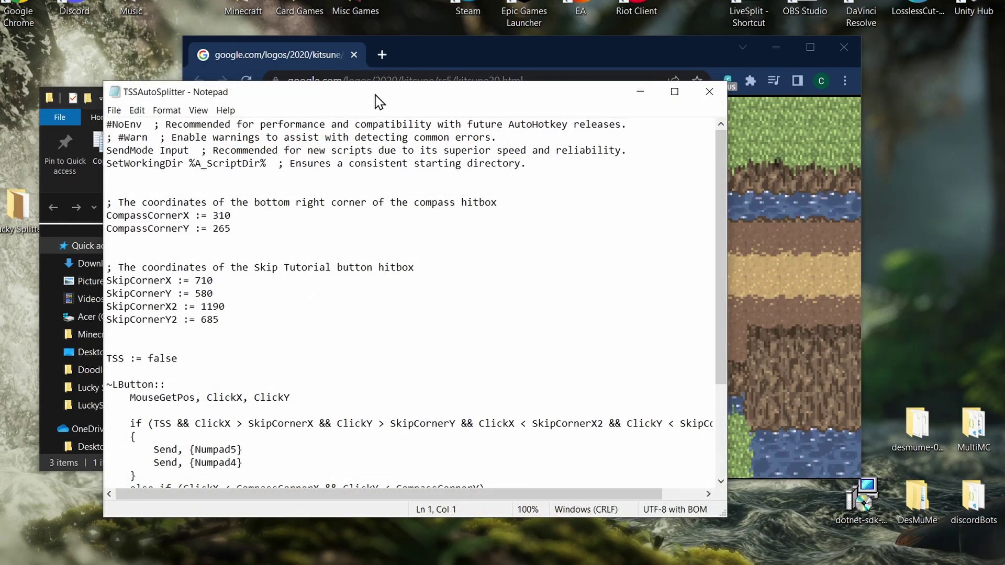
{"action": "key", "text": "alt+F4"}
Step: Open the running auto splitter script for editing through AutoHotkey's Edit This Script command
{"action": "double_click", "coordinate": [360, 341]}
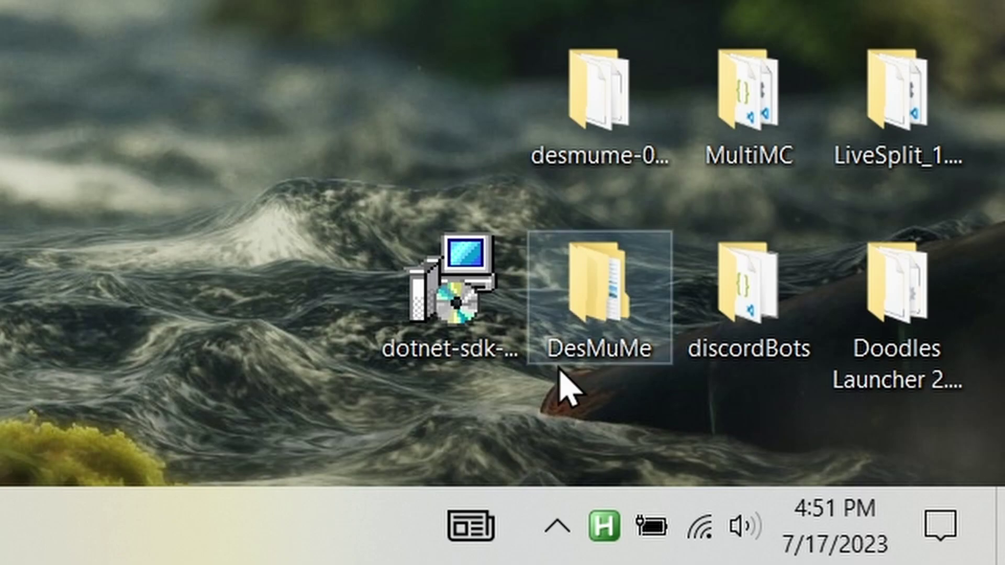
{"action": "left_click", "coordinate": [557, 525]}
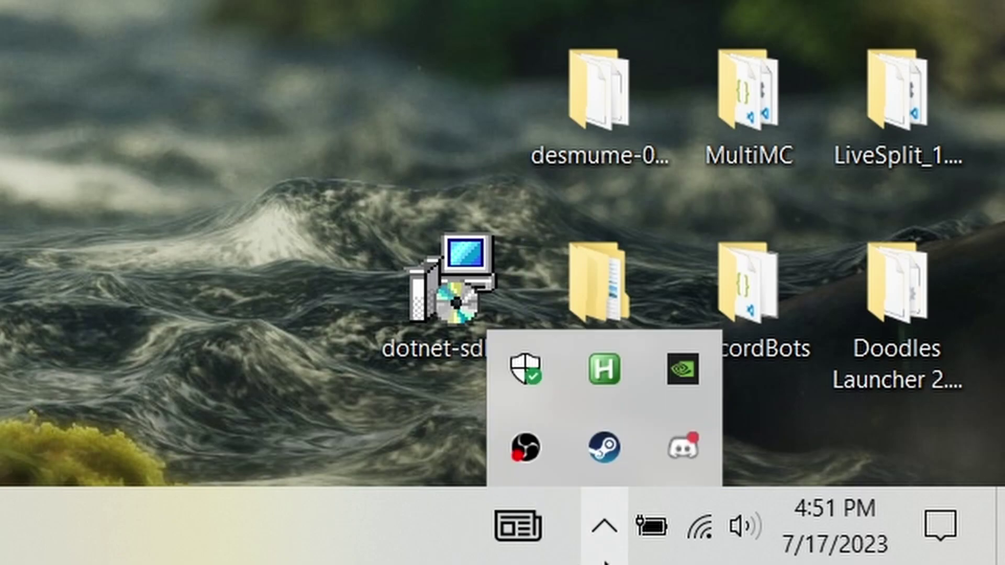
{"action": "right_click", "coordinate": [605, 369]}
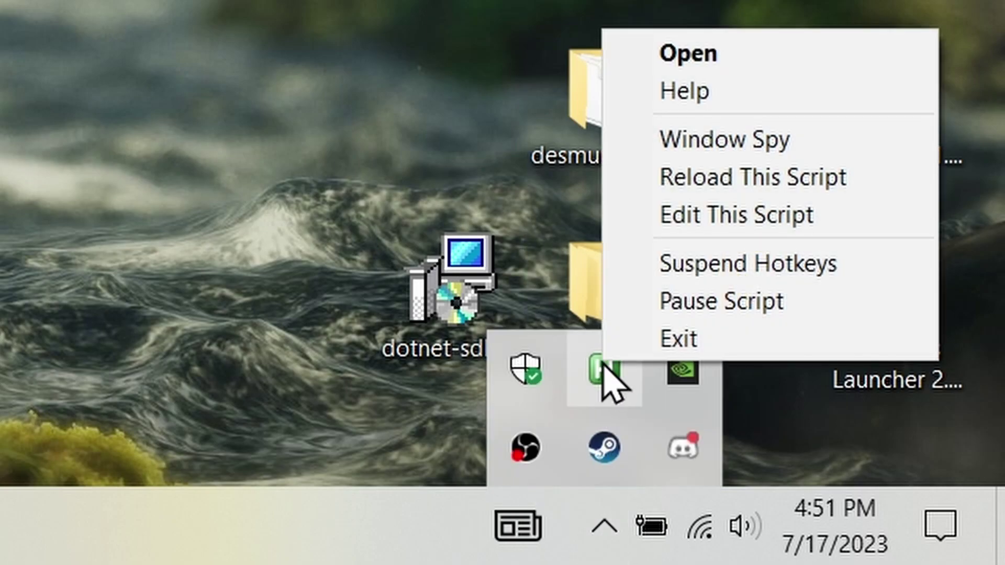
{"action": "left_click", "coordinate": [706, 223]}
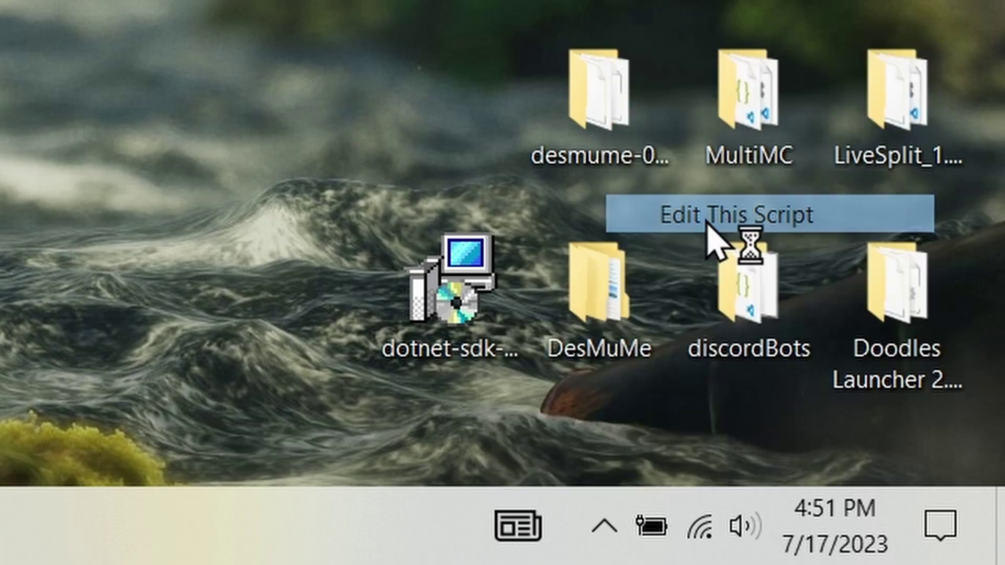
Step: Launch AutoHotkey's Window Spy and arrange it beside the game and script windows
{"action": "left_click", "coordinate": [606, 526]}
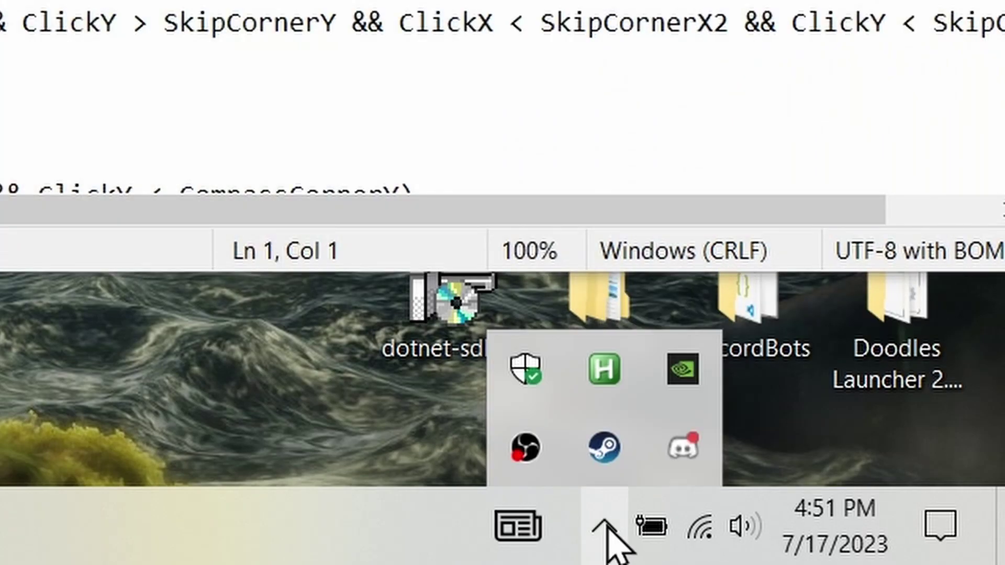
{"action": "right_click", "coordinate": [610, 372]}
{"action": "left_click", "coordinate": [710, 143]}
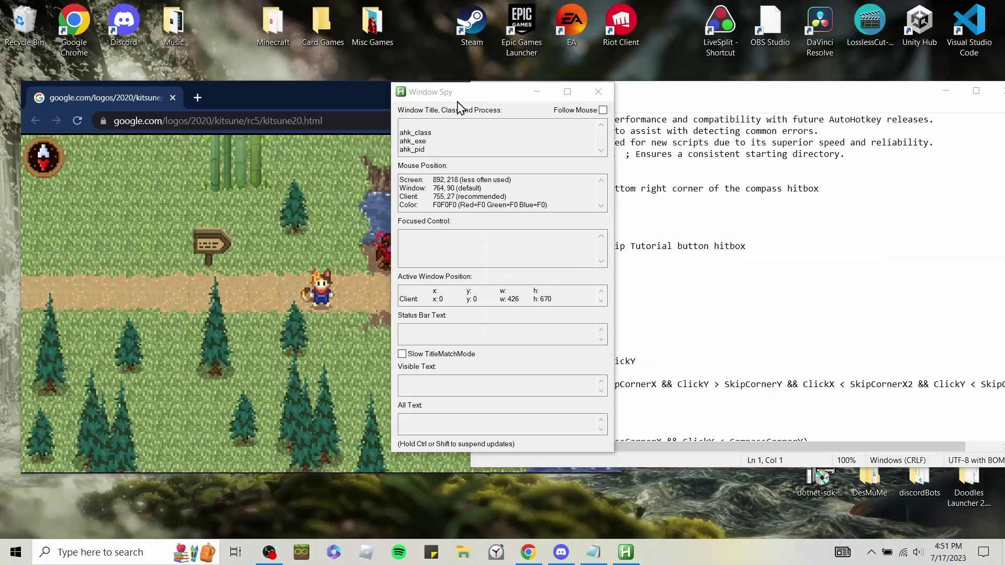
{"action": "left_click_drag", "start_coordinate": [460, 106], "coordinate": [791, 107]}
{"action": "left_click_drag", "start_coordinate": [362, 96], "coordinate": [388, 90]}
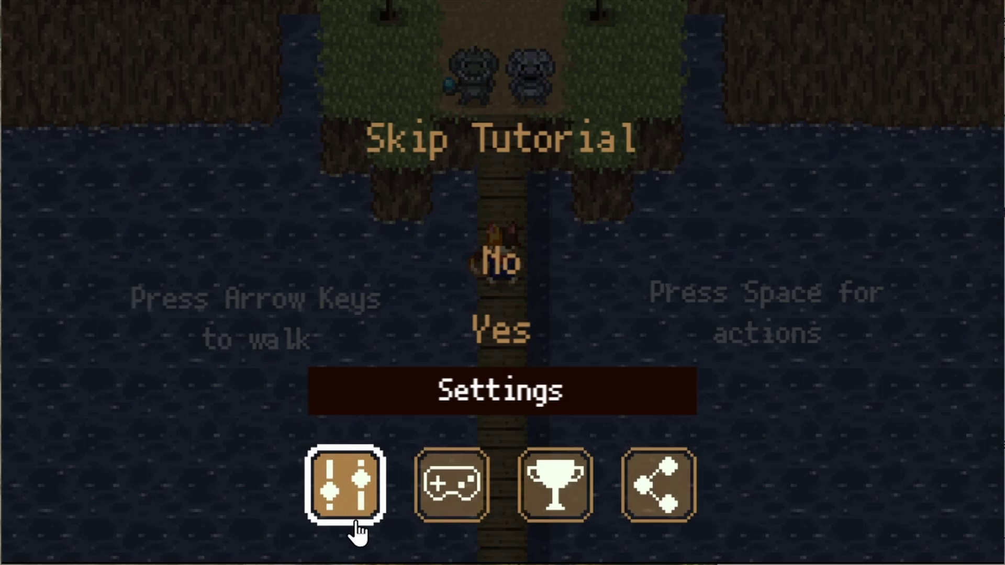
Step: With the Skip Tutorial prompt reopened from the compass, set SkipCornerX to 435 and SkipCornerY to 455 in the script
{"action": "left_click", "coordinate": [526, 254]}
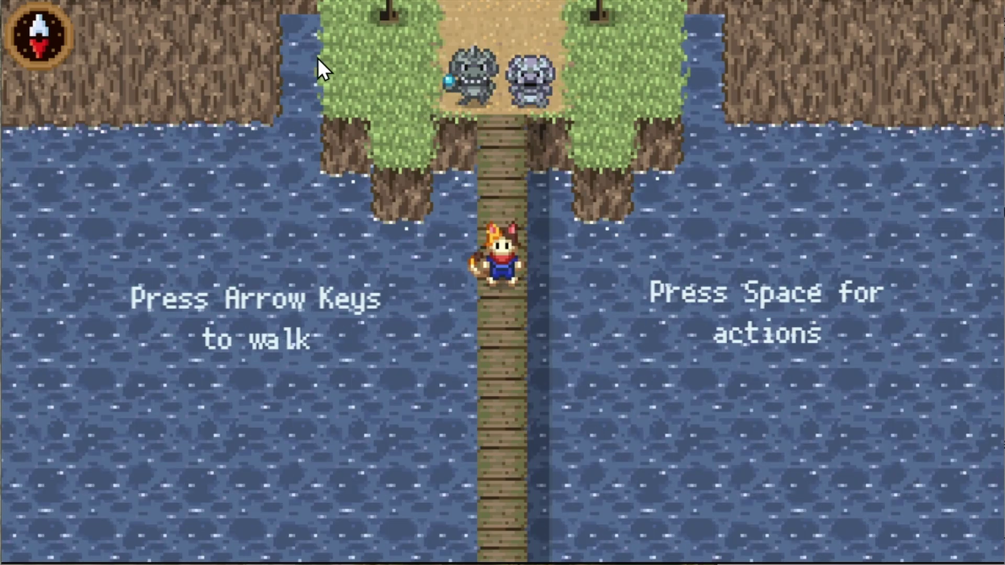
{"action": "left_click", "coordinate": [50, 54]}
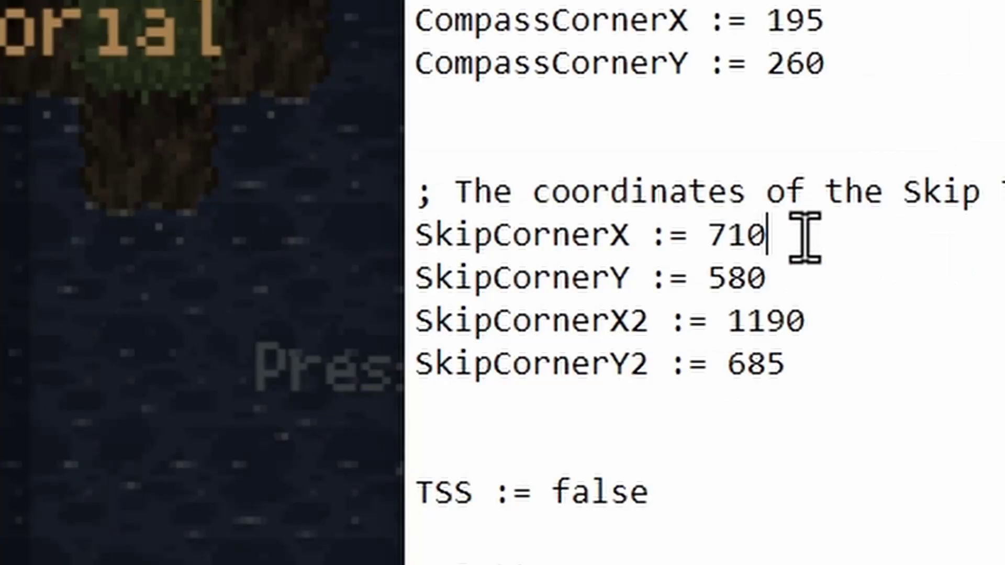
{"action": "key", "text": "BackSpace"}
{"action": "key", "text": "BackSpace"}
{"action": "key", "text": "BackSpace"}
{"action": "type", "text": "435"}
{"action": "key", "text": "Down"}
{"action": "key", "text": "BackSpace"}
{"action": "key", "text": "BackSpace"}
{"action": "key", "text": "BackSpace"}
{"action": "type", "text": "455"}
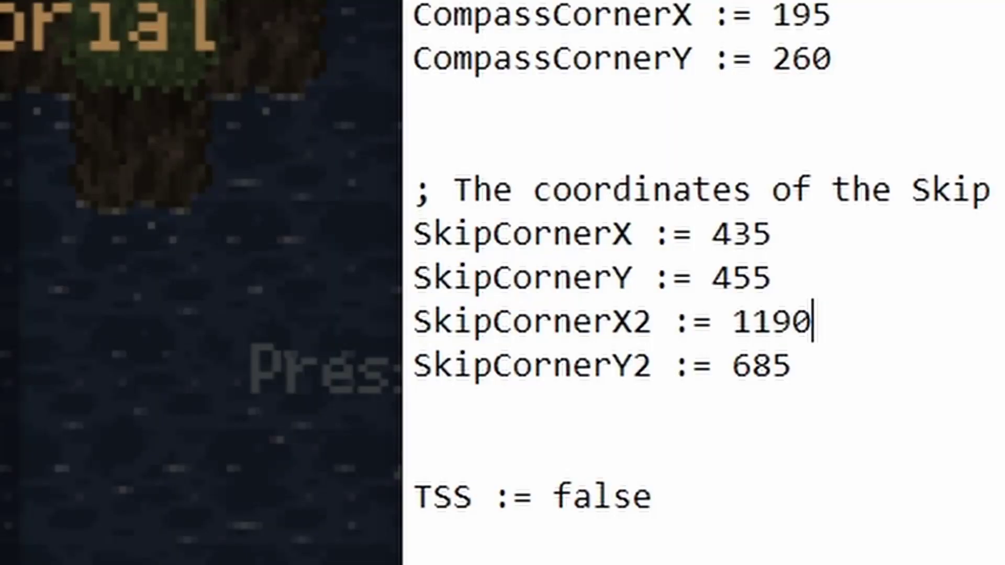
Step: Set SkipCornerX2 to 725 and SkipCornerY2 to 515 for the Skip Tutorial button hitbox in the script
{"action": "key", "text": "BackSpace"}
{"action": "key", "text": "BackSpace"}
{"action": "key", "text": "BackSpace"}
{"action": "key", "text": "BackSpace"}
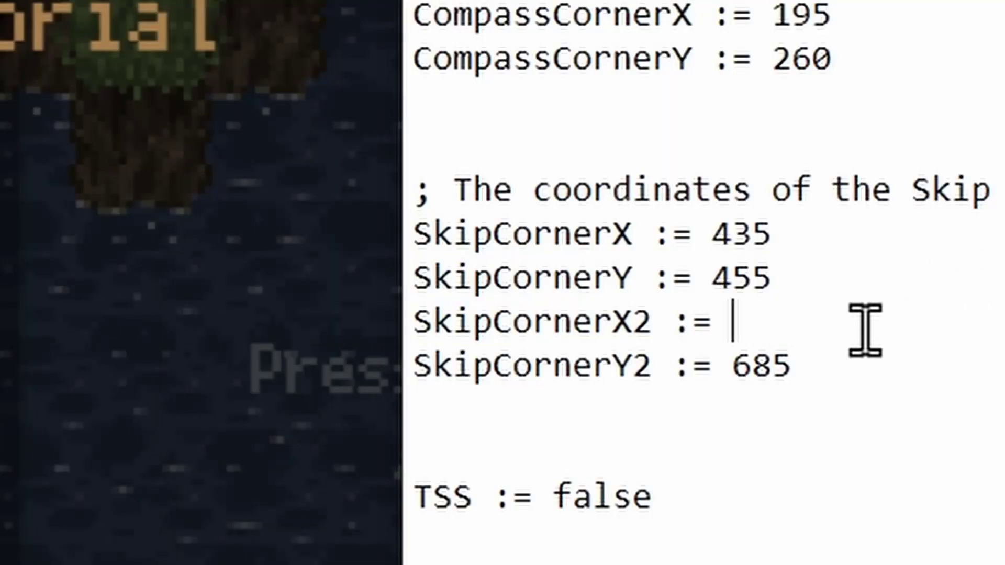
{"action": "type", "text": "725"}
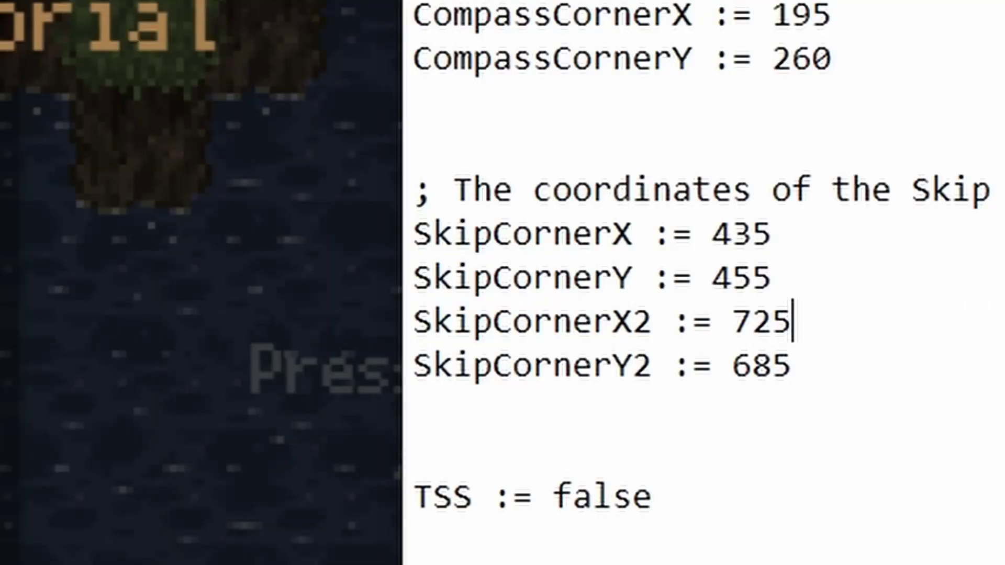
{"action": "left_click", "coordinate": [862, 380]}
{"action": "key", "text": "BackSpace"}
{"action": "key", "text": "BackSpace"}
{"action": "key", "text": "BackSpace"}
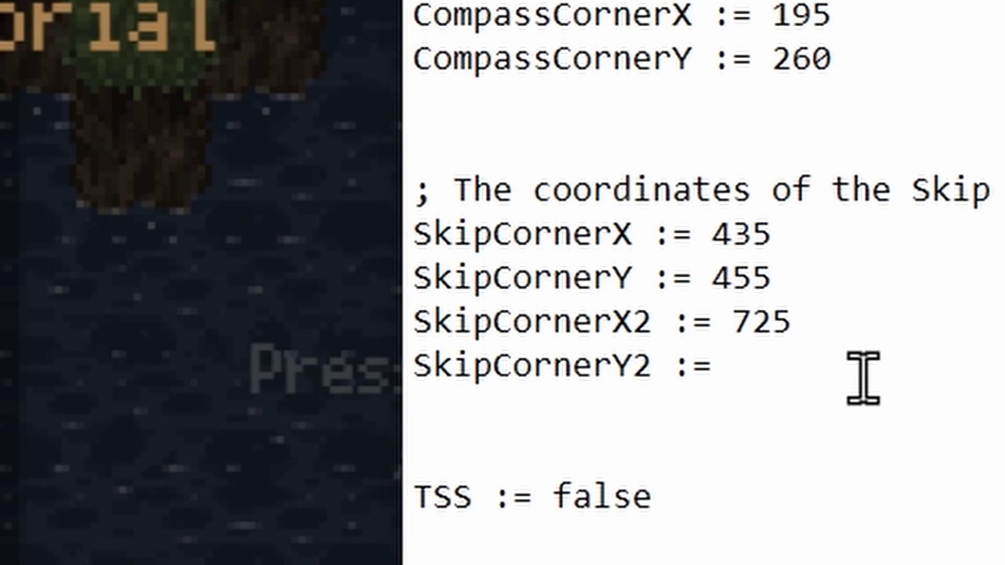
{"action": "type", "text": "515"}
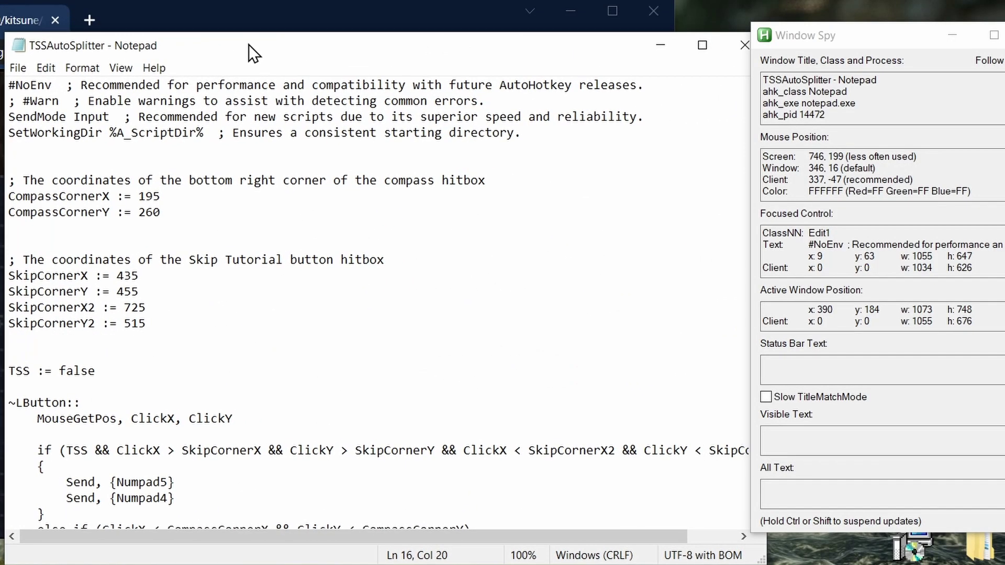
Step: Close the edited TSSAutoSplitter script and reload the running script through AutoHotkey's Reload This Script command
{"action": "left_click", "coordinate": [731, 44]}
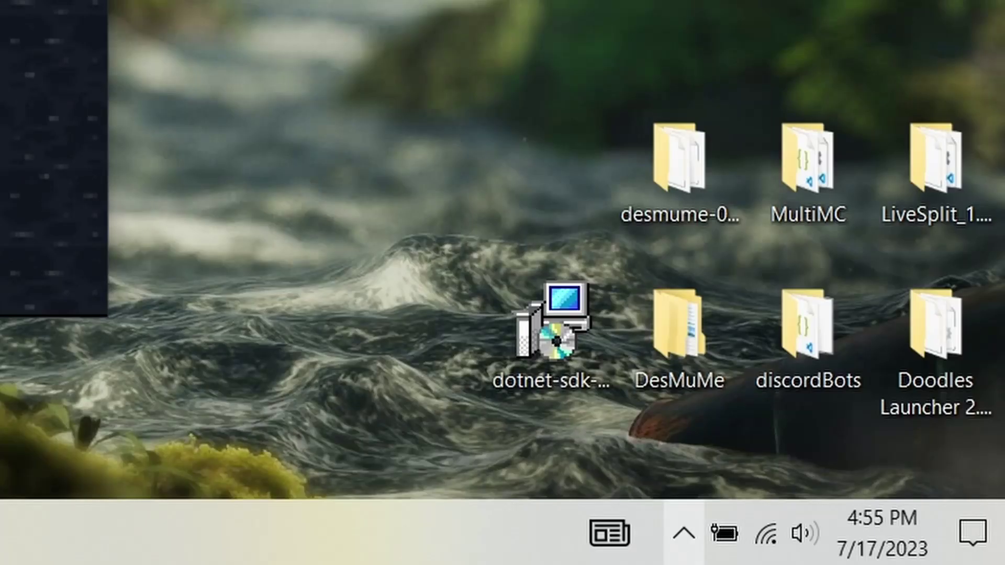
{"action": "left_click", "coordinate": [682, 544]}
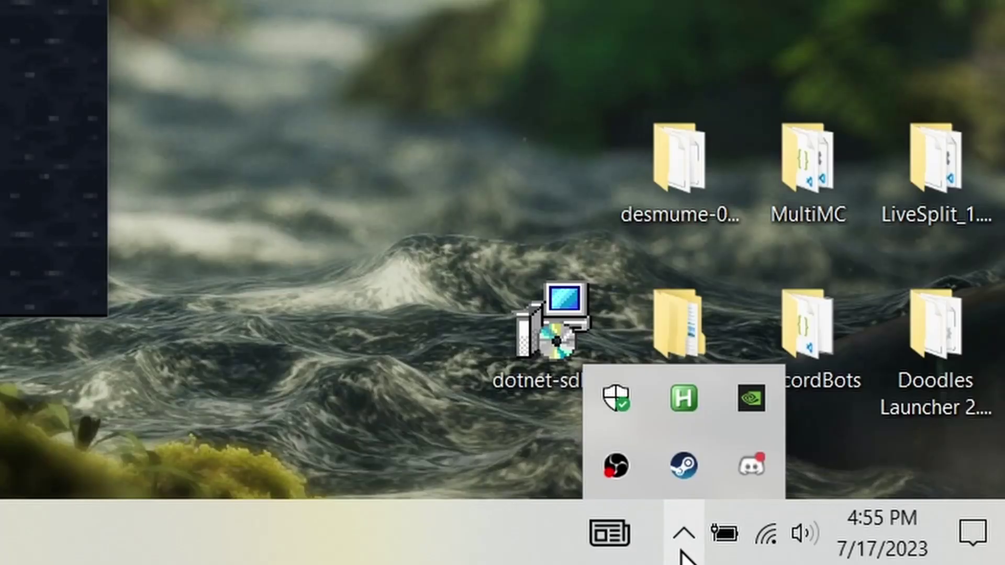
{"action": "right_click", "coordinate": [677, 404]}
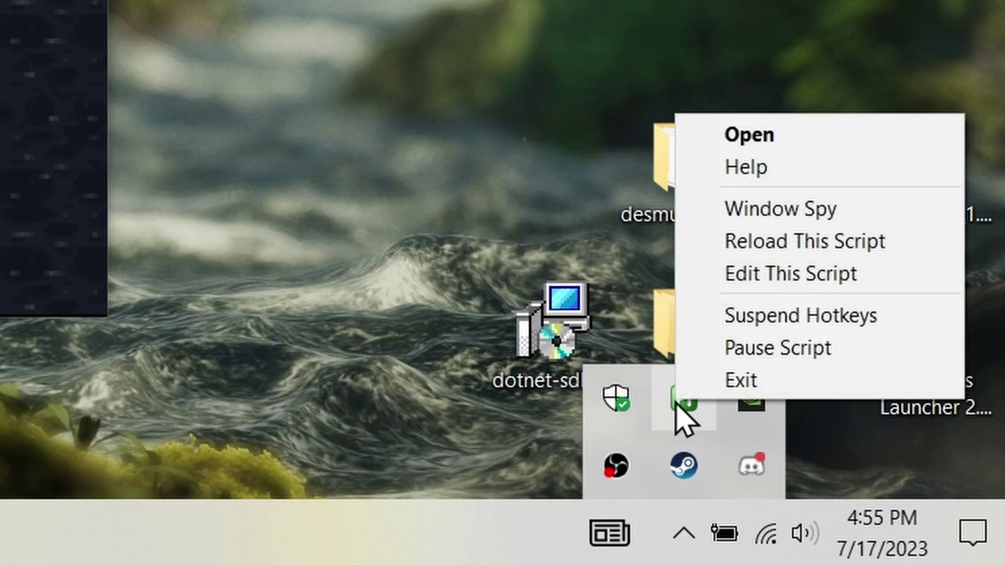
{"action": "left_click", "coordinate": [776, 238]}
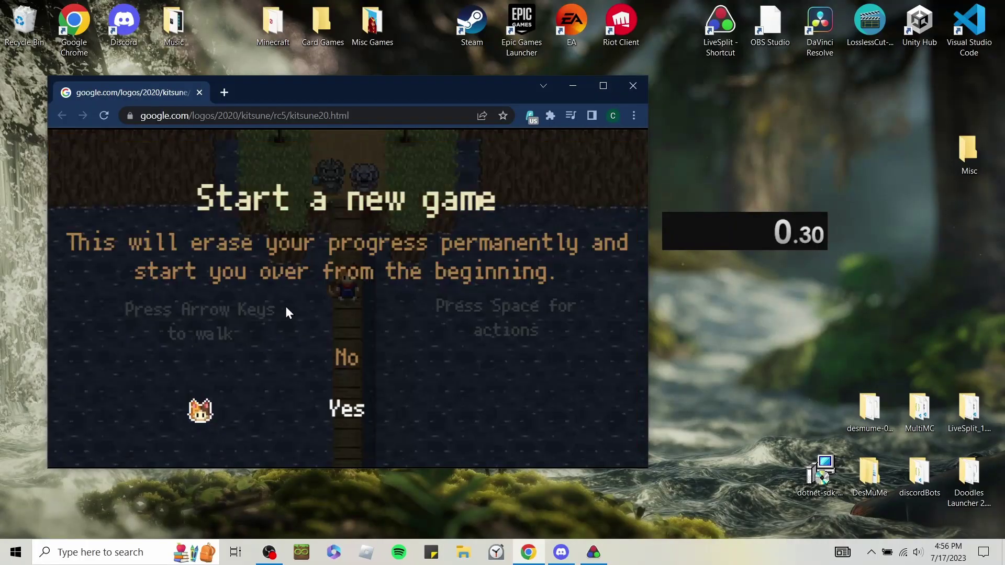
Step: Start a new game in Champion Island Games several times to test the reloaded TSS auto splitter's timer start and reset
{"action": "key", "text": "space"}
{"action": "key", "text": "Down"}
{"action": "key", "text": "space"}
{"action": "key", "text": "Escape"}
{"action": "left_click", "coordinate": [245, 413]}
{"action": "left_click", "coordinate": [363, 416]}
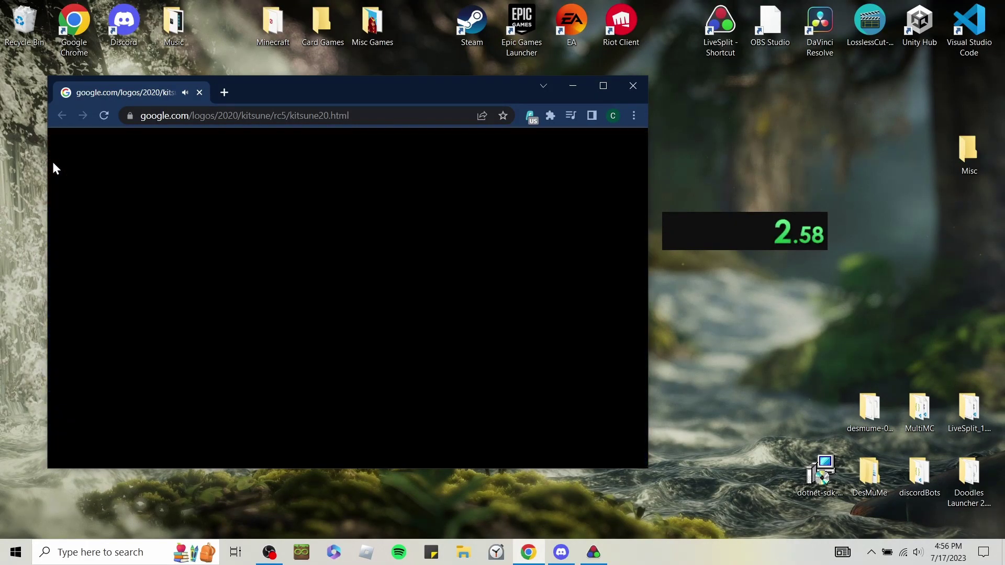
{"action": "left_click", "coordinate": [344, 331]}
{"action": "key", "text": "Escape"}
{"action": "left_click", "coordinate": [236, 262]}
{"action": "key", "text": "space"}
{"action": "left_click", "coordinate": [336, 343]}
{"action": "key", "text": "Escape"}
{"action": "left_click", "coordinate": [321, 418]}
{"action": "key", "text": "space"}
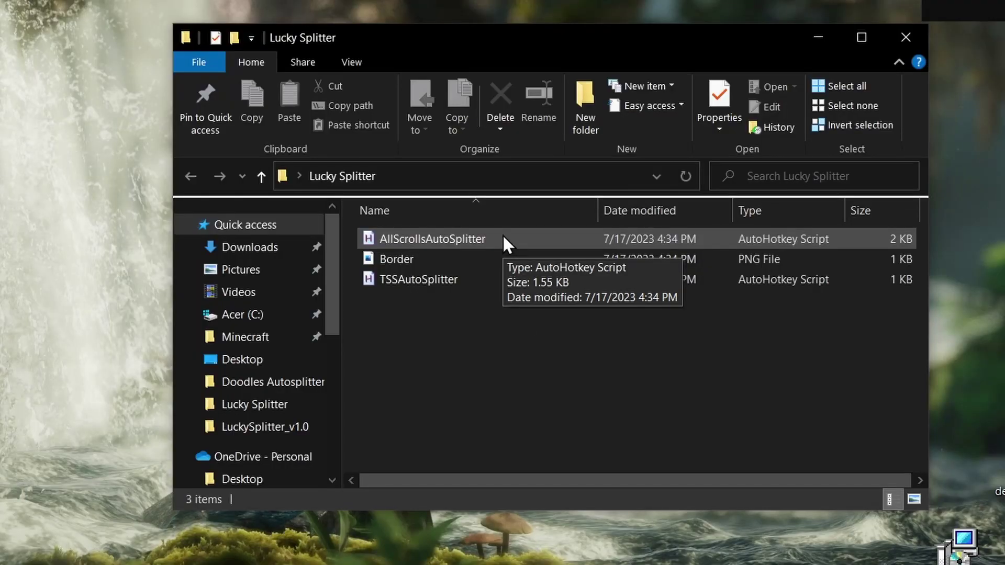
Step: Open the AllScrollsAutoSplitter script for editing and go to the modifiable ImageSearch line in its Searching section
{"action": "right_click", "coordinate": [502, 235]}
{"action": "left_click", "coordinate": [542, 286]}
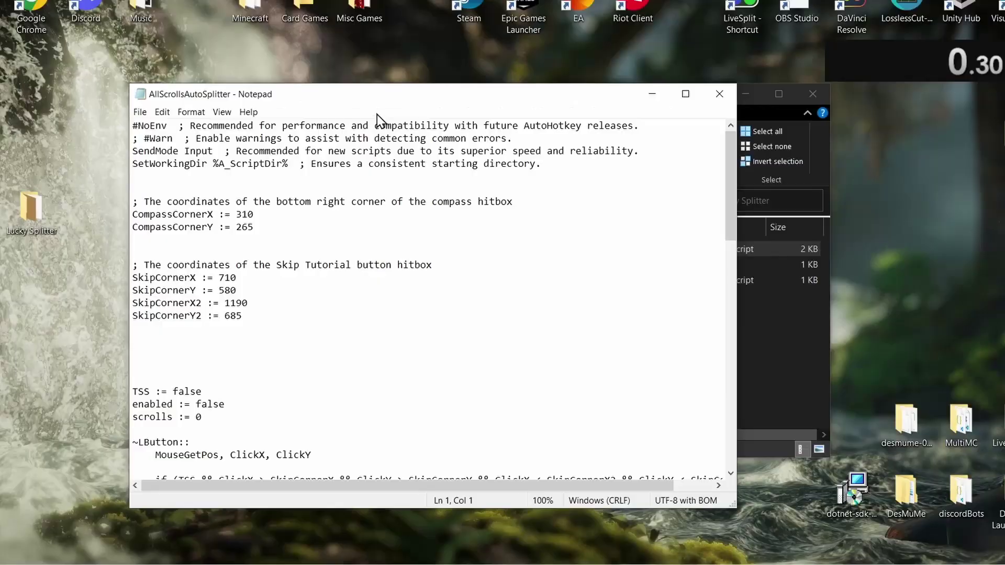
{"action": "left_click_drag", "start_coordinate": [382, 113], "coordinate": [442, 79]}
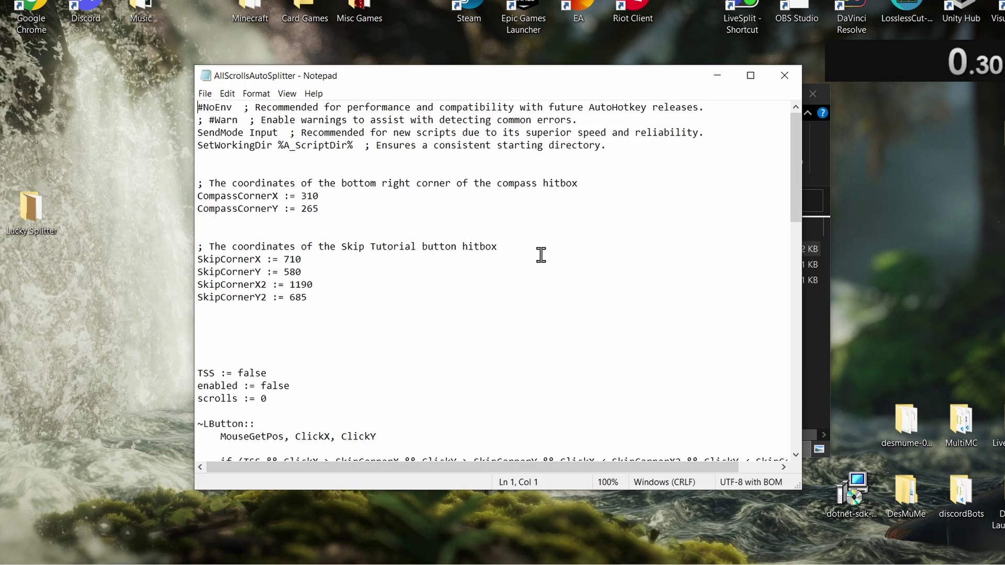
{"action": "scroll", "coordinate": [534, 283], "scroll_direction": "down", "scroll_amount": 6}
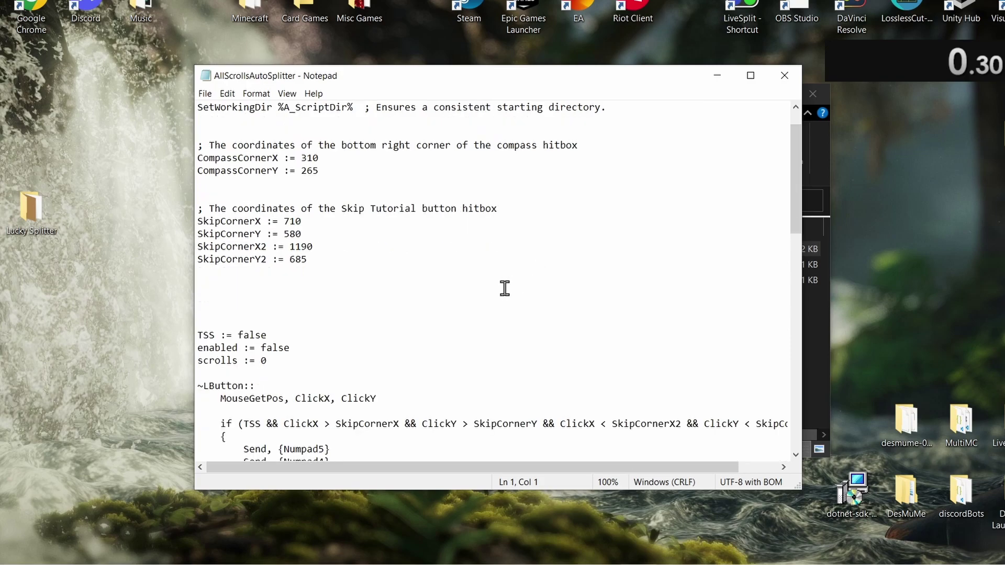
{"action": "scroll", "coordinate": [504, 288], "scroll_direction": "down", "scroll_amount": 12}
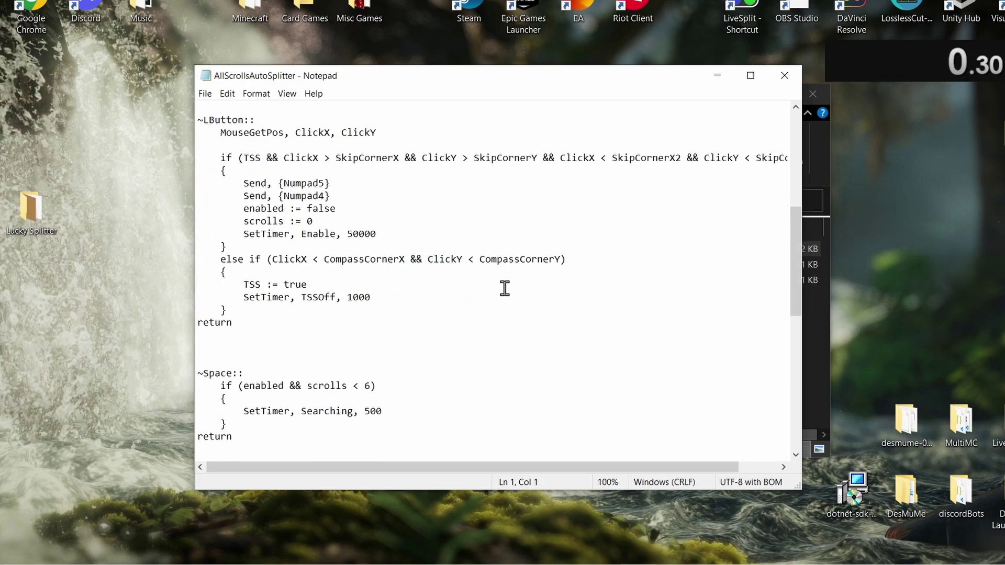
{"action": "scroll", "coordinate": [507, 292], "scroll_direction": "down", "scroll_amount": 1}
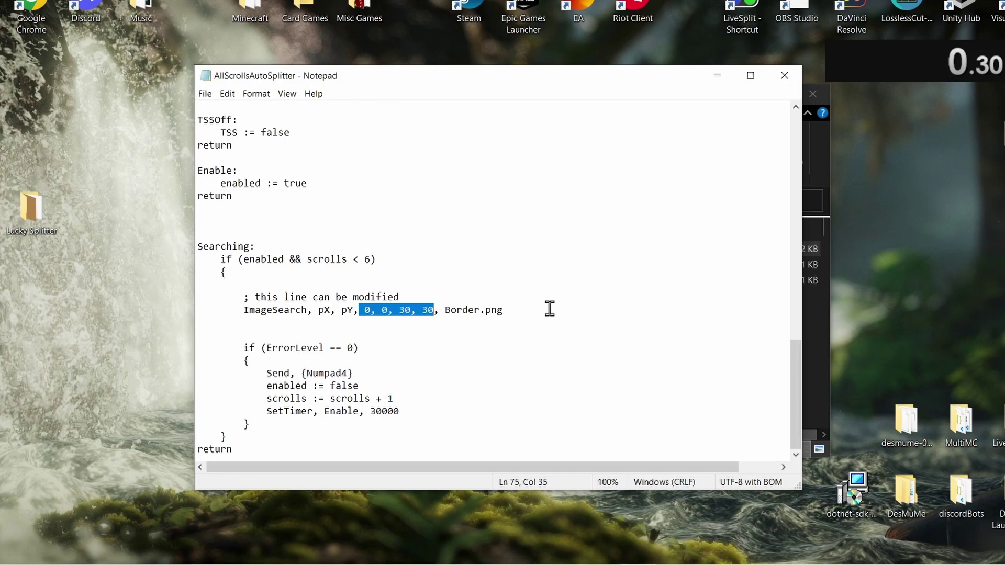
Step: Delete the file name Border.png from the end of the ImageSearch line
{"action": "left_click_drag", "start_coordinate": [550, 309], "coordinate": [466, 308]}
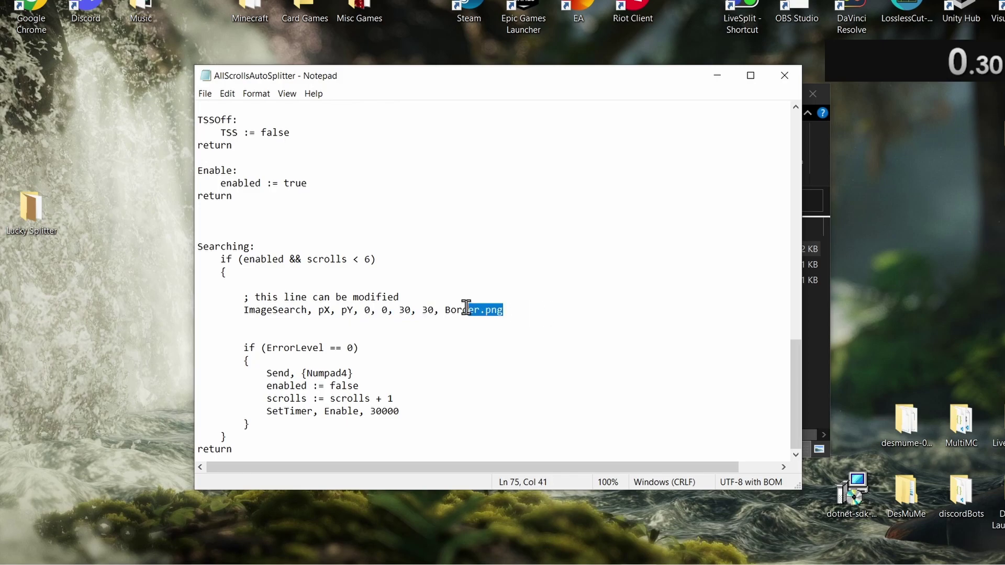
{"action": "left_click", "coordinate": [575, 309]}
{"action": "key", "text": "BackSpace"}
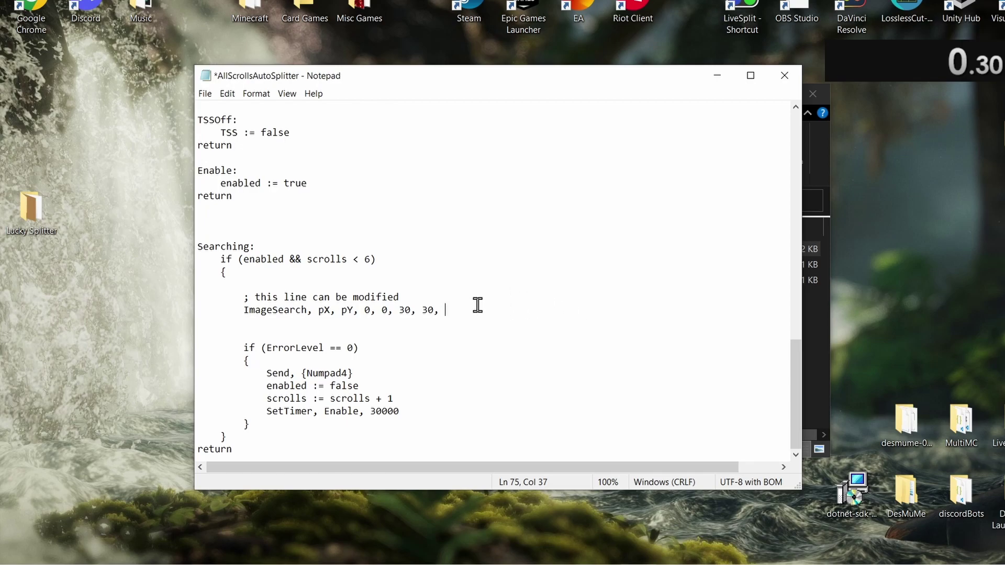
Step: Copy the full path of the Border image in the Lucky Splitter folder and return to the script
{"action": "left_click", "coordinate": [826, 285]}
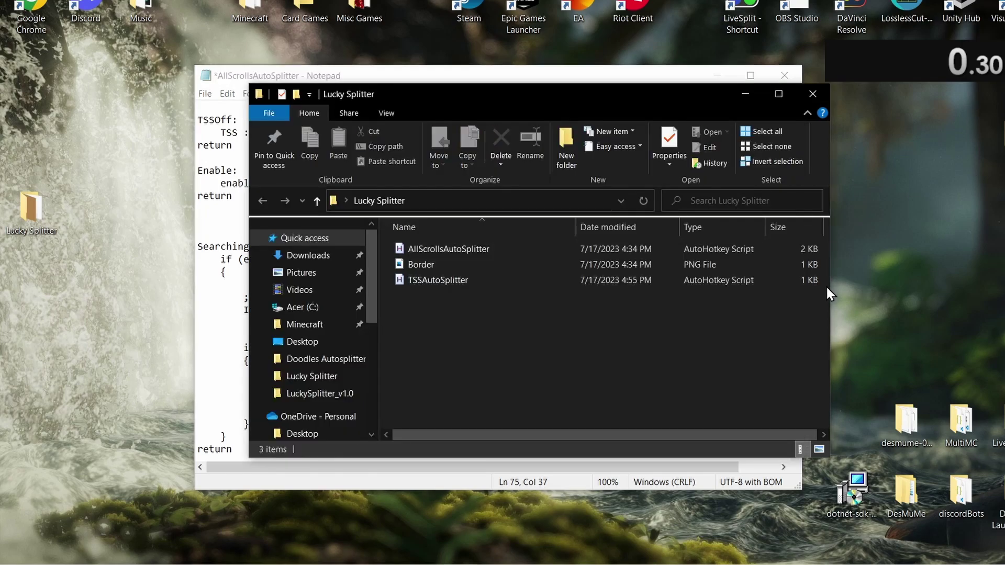
{"action": "left_click_drag", "start_coordinate": [491, 118], "coordinate": [425, 109]}
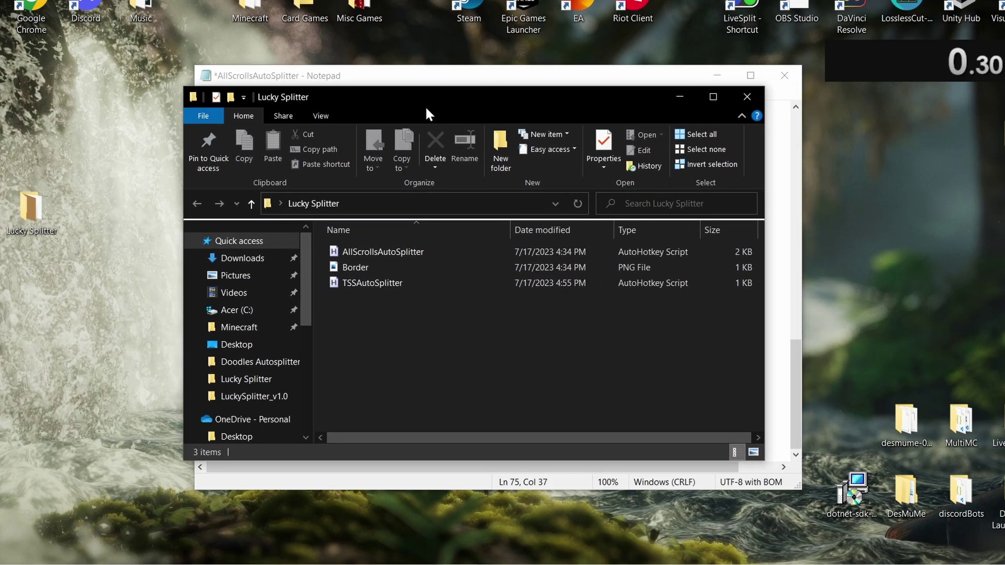
{"action": "left_click", "coordinate": [375, 272]}
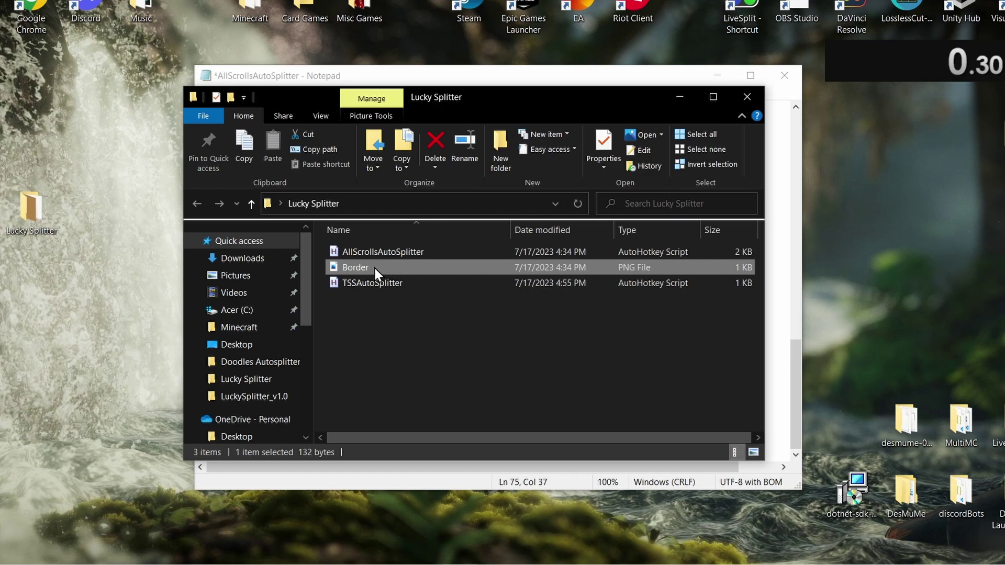
{"action": "right_click", "coordinate": [375, 272]}
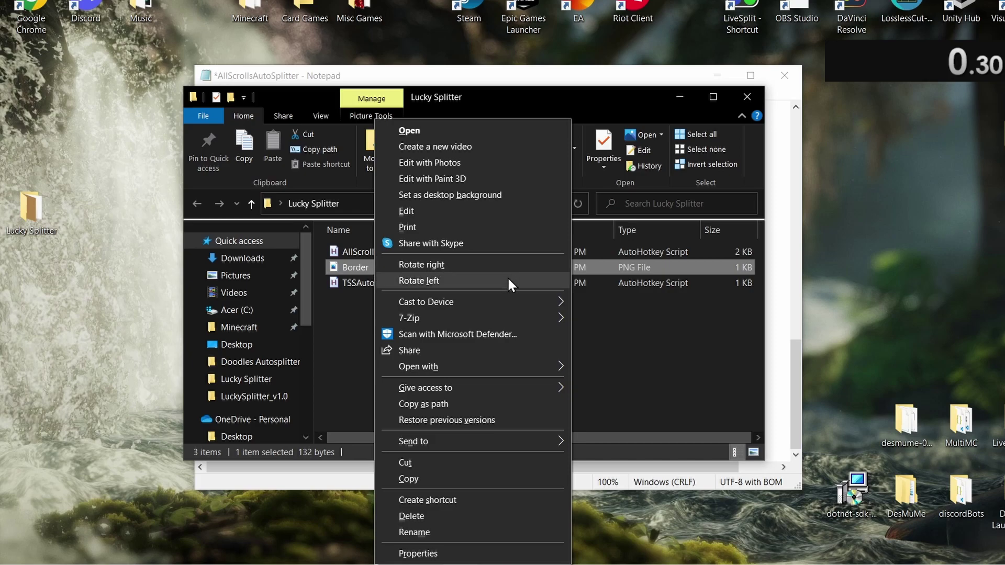
{"action": "left_click", "coordinate": [497, 406]}
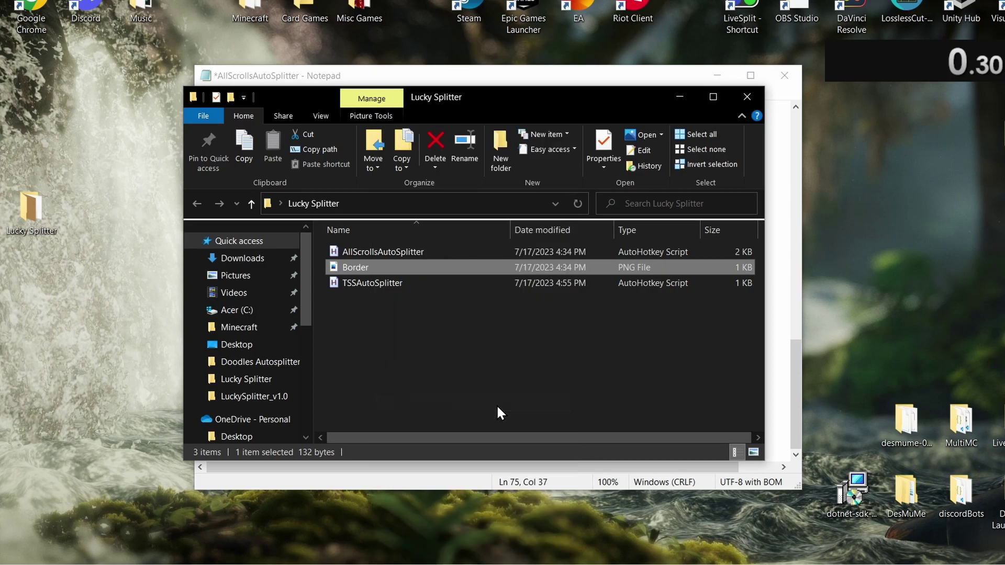
{"action": "left_click", "coordinate": [680, 97]}
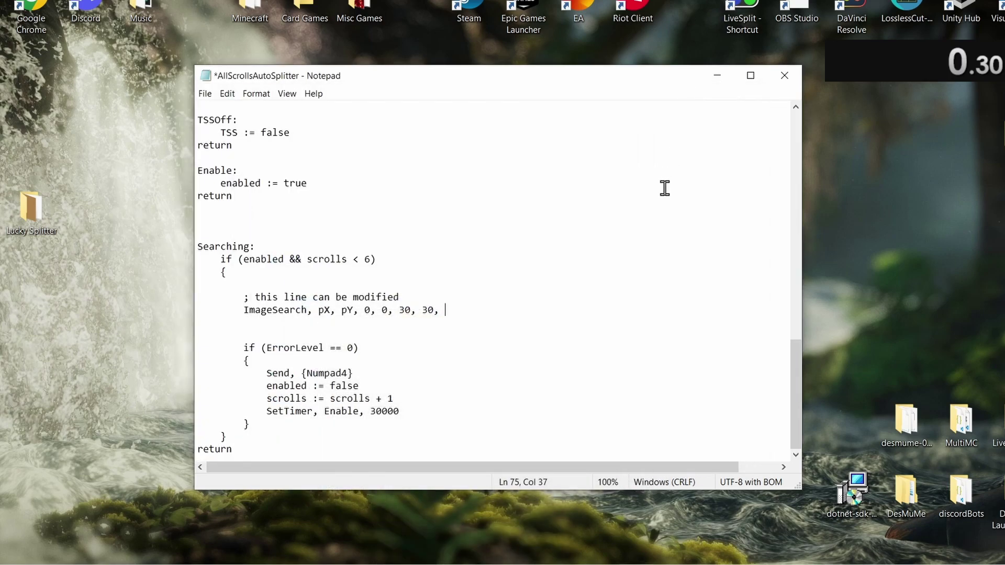
Step: Complete the ImageSearch line with the unquoted path C:\Users\User\Desktop\Lucky Splitter\Border.png and save the script
{"action": "left_click", "coordinate": [490, 310]}
{"action": "type", "text": "\"C:\\Users\\User\\Desktop\\Lucky Splitter\\Border.png\""}
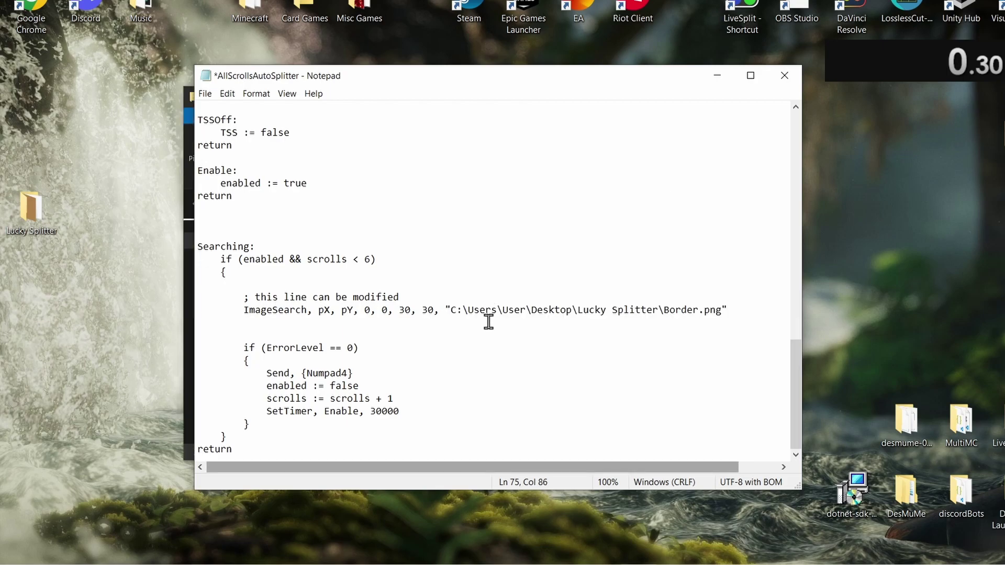
{"action": "key", "text": "BackSpace"}
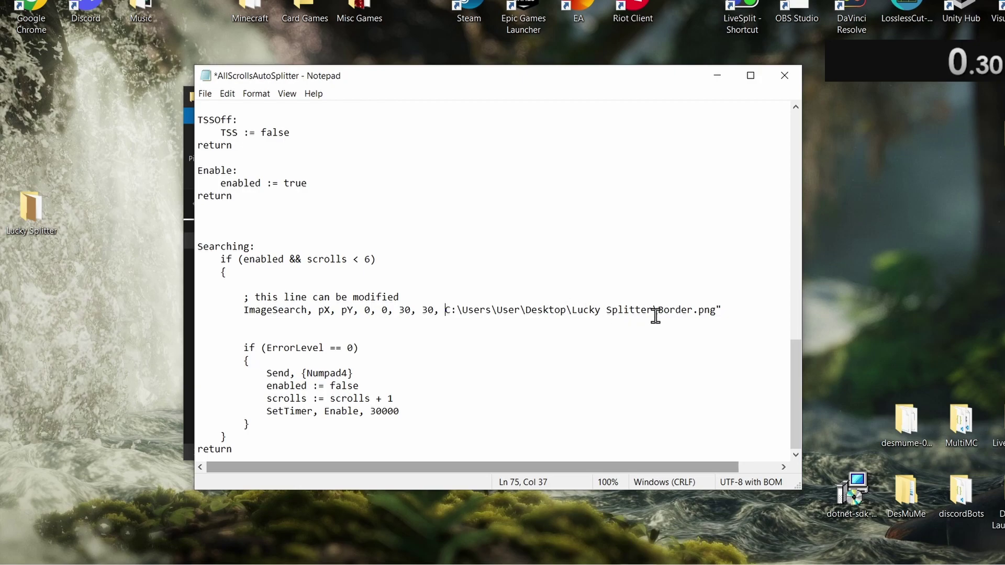
{"action": "key", "text": "ctrl+s"}
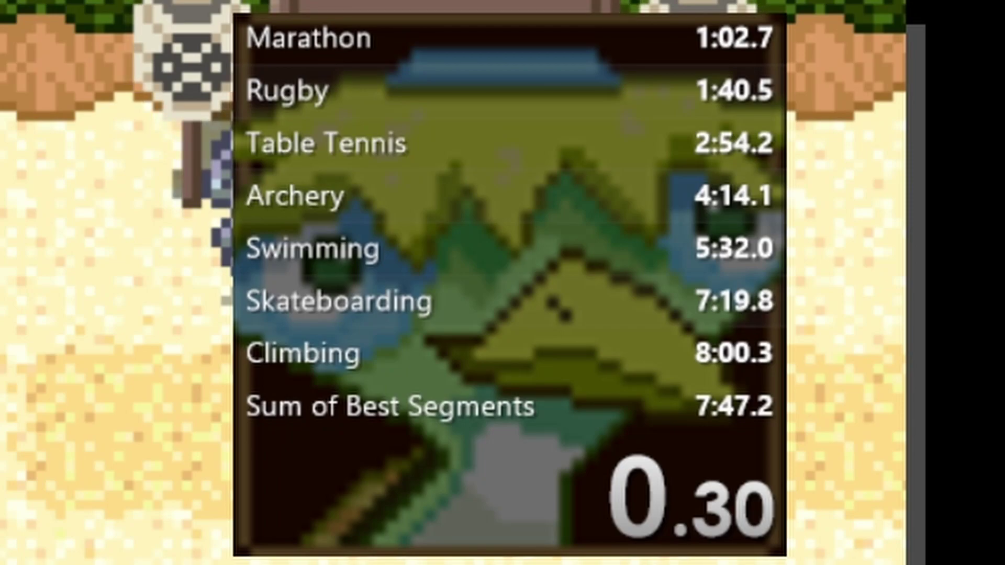
Step: Open LiveSplit's settings and set the Undo Split hotkey to NumPad6
{"action": "right_click", "coordinate": [583, 376]}
{"action": "key", "text": "Escape"}
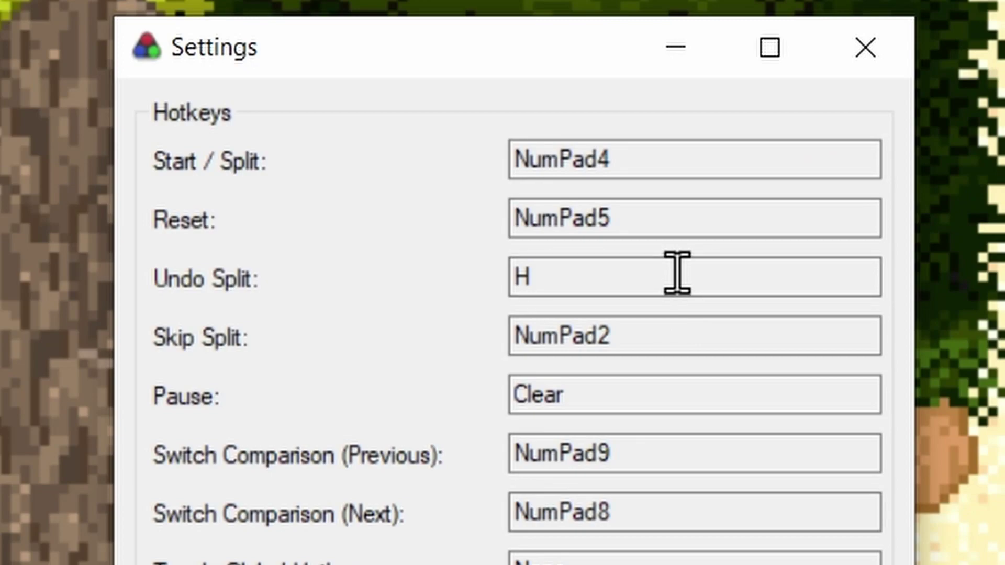
{"action": "left_click", "coordinate": [677, 273]}
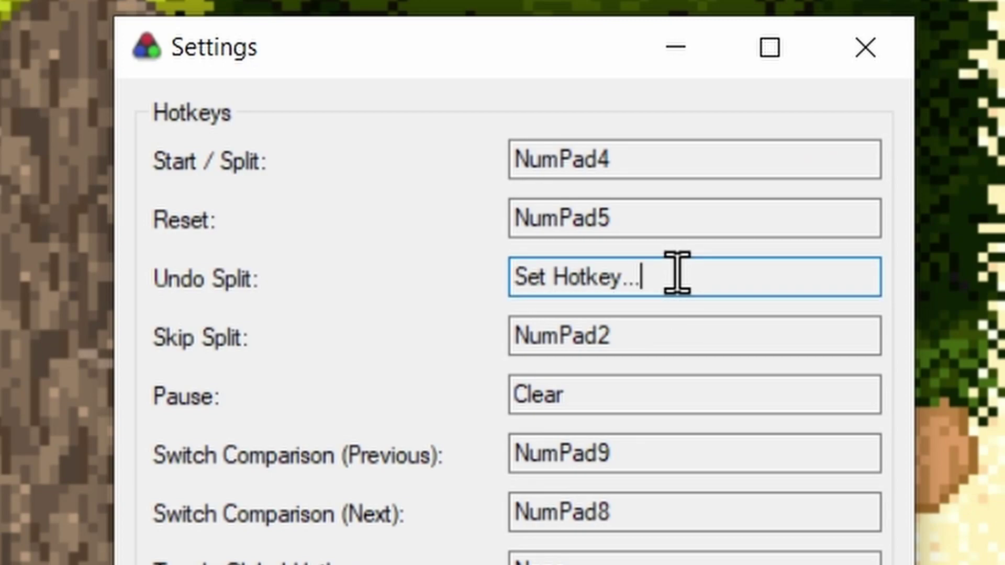
{"action": "key", "text": "KP_6"}
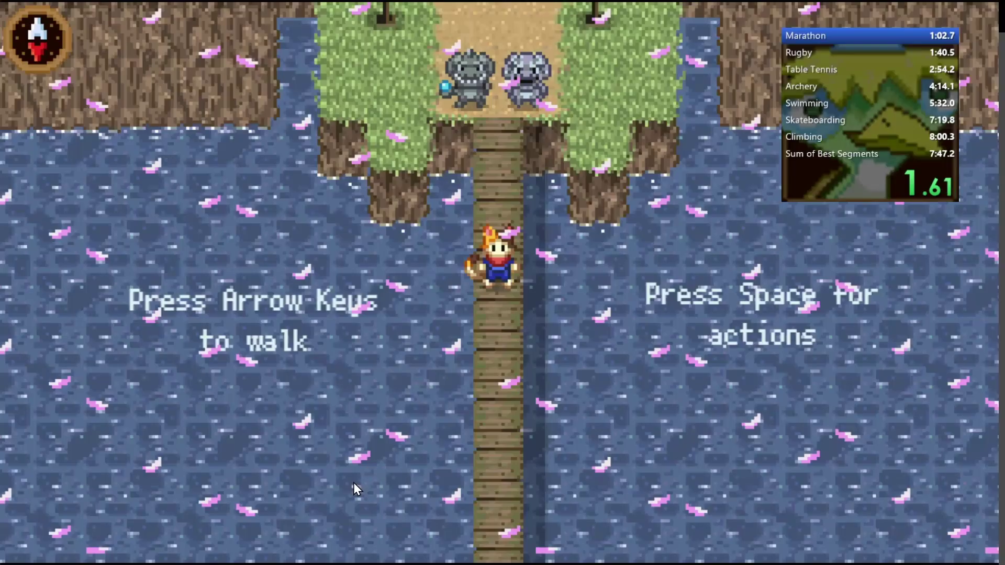
Step: Restart the game repeatedly through Start a new game to test the auto splitter with the All Scrolls splits loaded
{"action": "key", "text": "Escape"}
{"action": "key", "text": "space"}
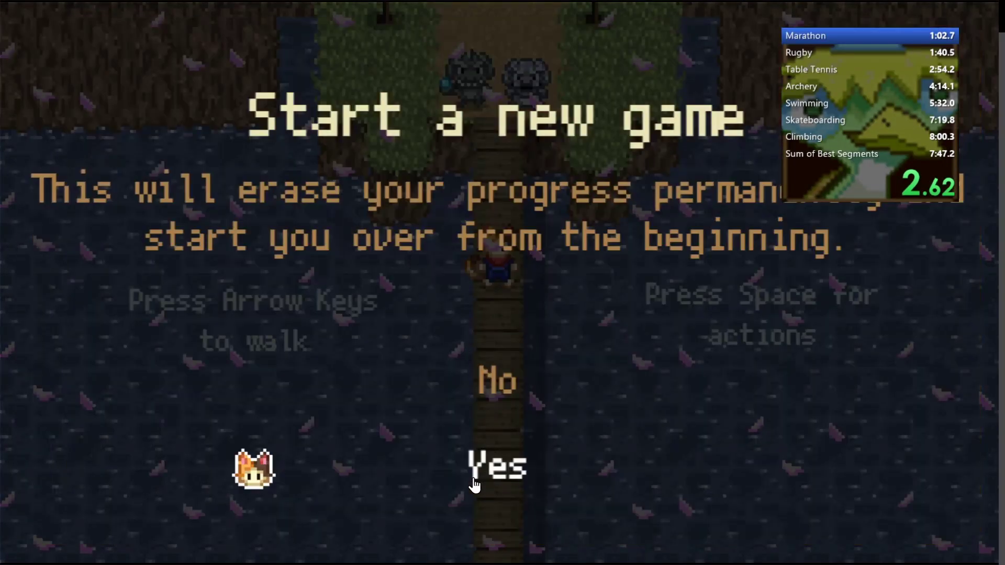
{"action": "key", "text": "space"}
{"action": "key", "text": "Escape"}
{"action": "key", "text": "space"}
{"action": "key", "text": "space"}
{"action": "key", "text": "Down"}
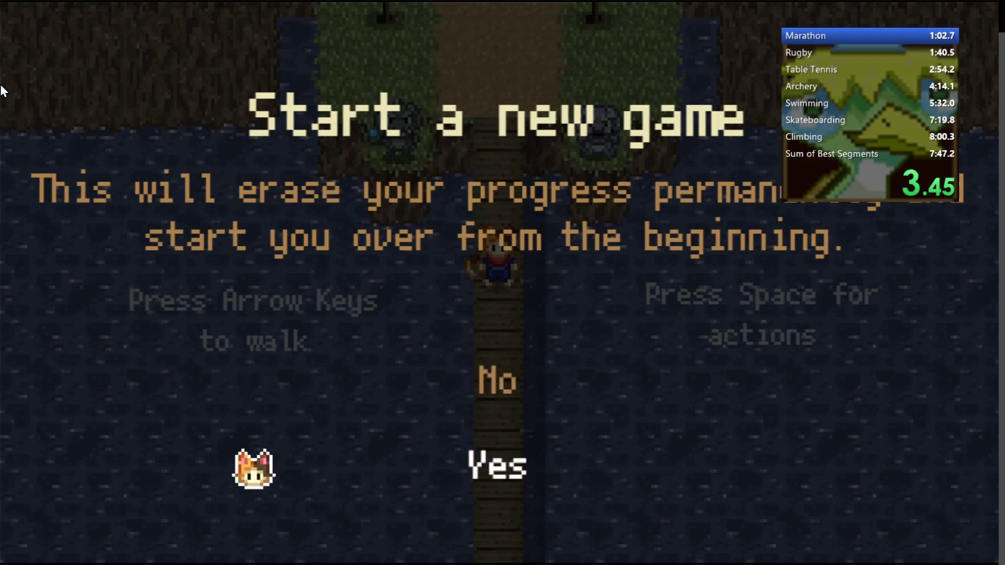
{"action": "key", "text": "space"}
{"action": "key", "text": "Escape"}
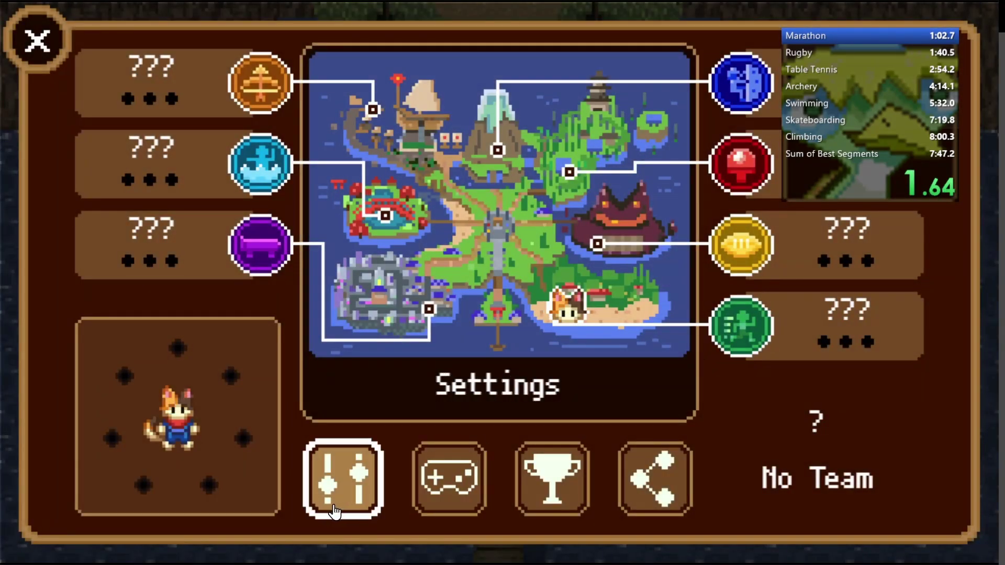
{"action": "left_click", "coordinate": [337, 511]}
{"action": "left_click", "coordinate": [515, 428]}
{"action": "key", "text": "space"}
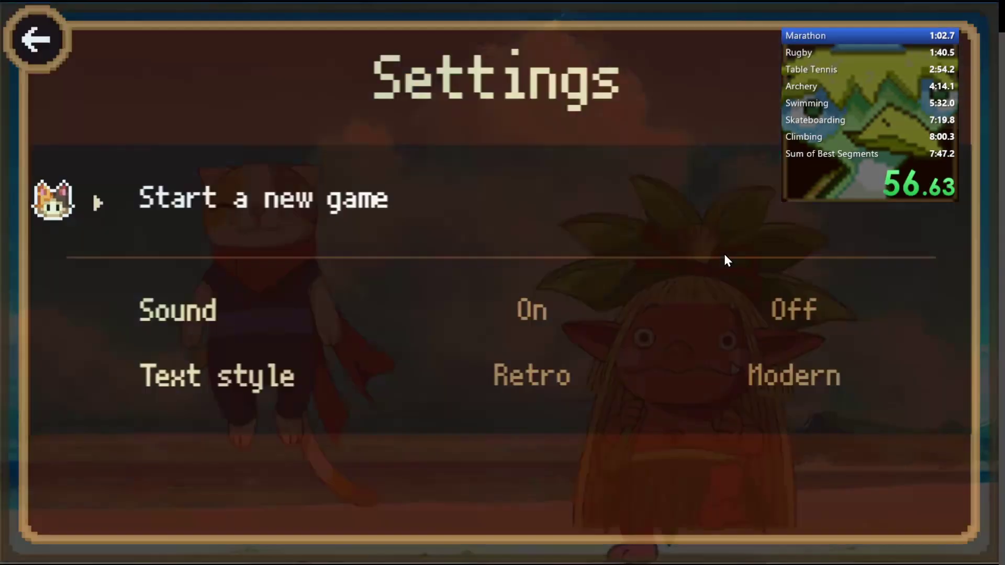
Step: Play the Rugby event, steering the cat past the rocks and ogres toward the finish to test the automatic split
{"action": "key", "text": "space"}
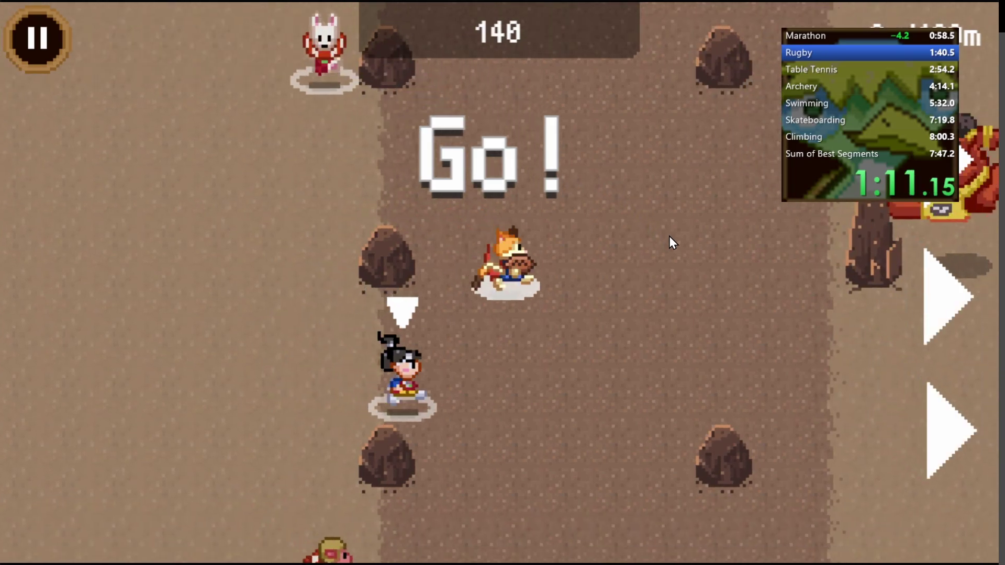
{"action": "key", "text": "Left"}
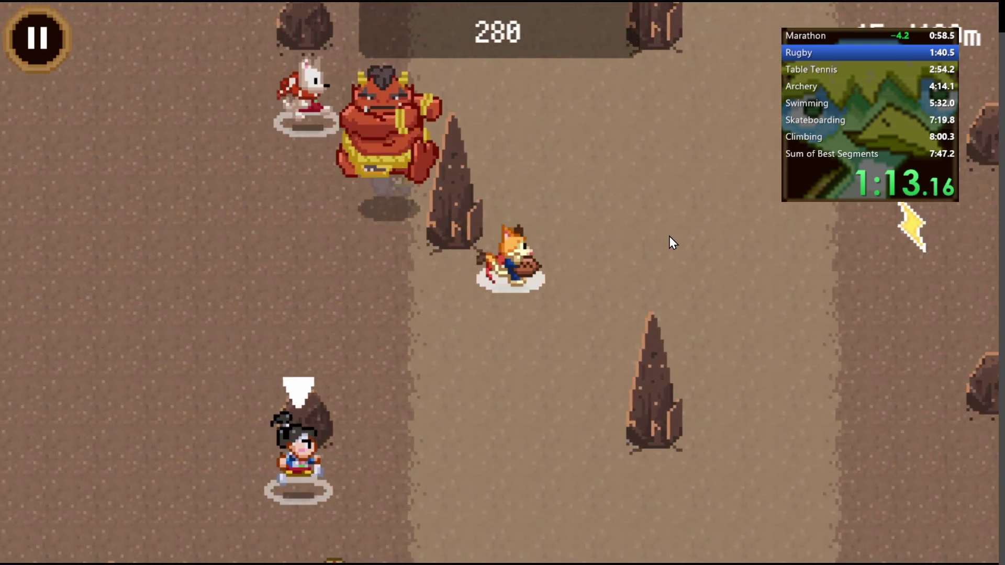
{"action": "key", "text": "Right"}
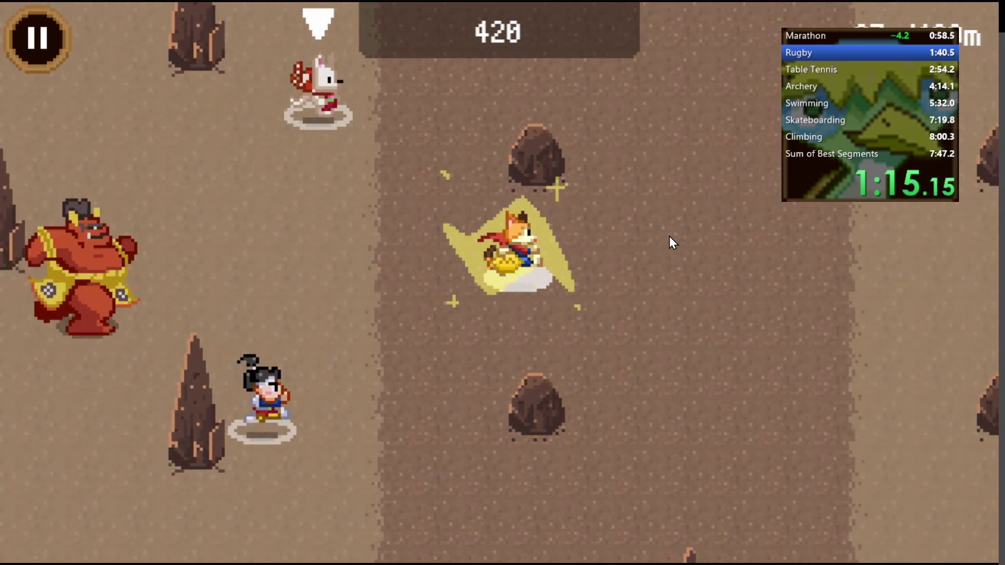
{"action": "key", "text": "Down"}
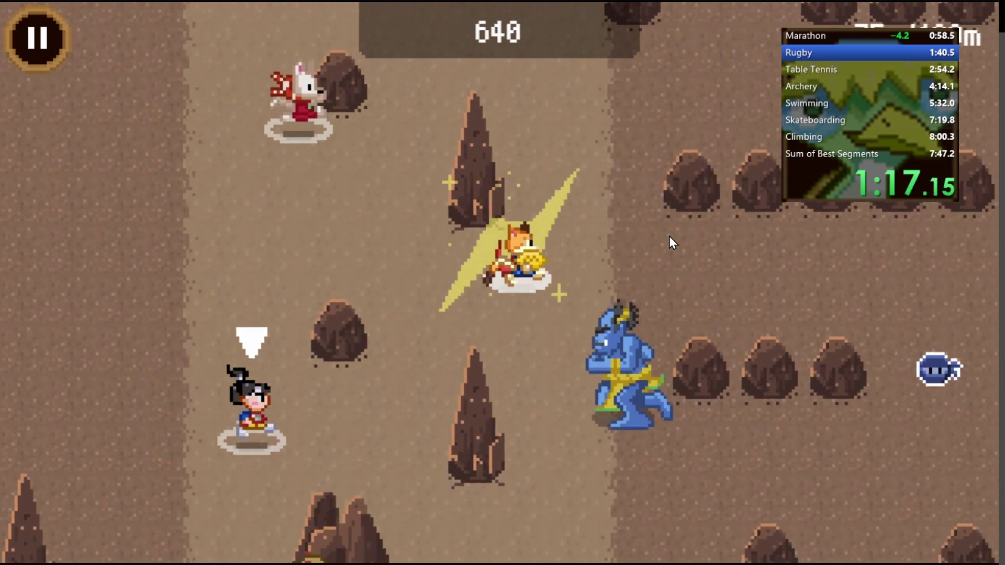
{"action": "key", "text": "Right"}
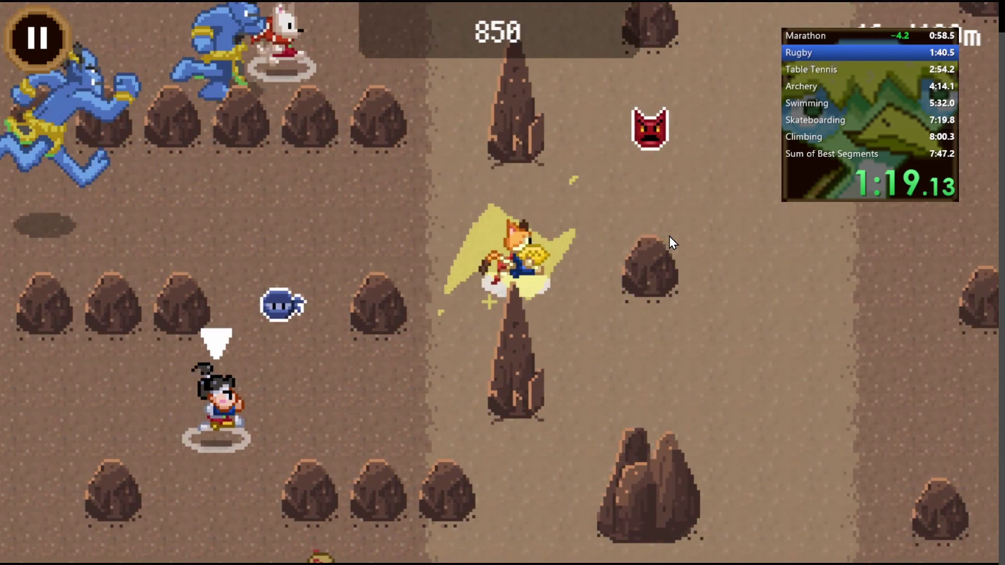
{"action": "key", "text": "Right"}
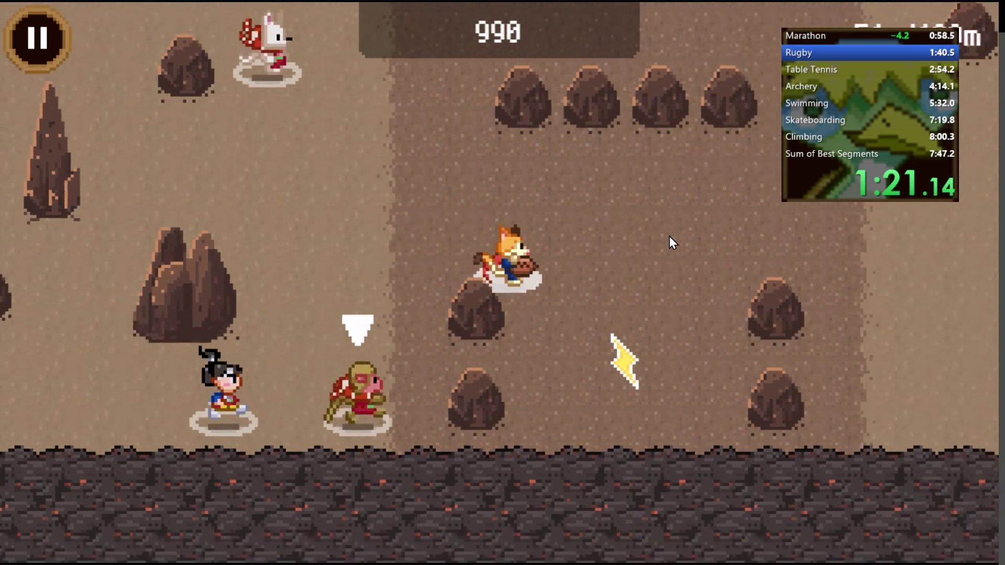
{"action": "key", "text": "Up"}
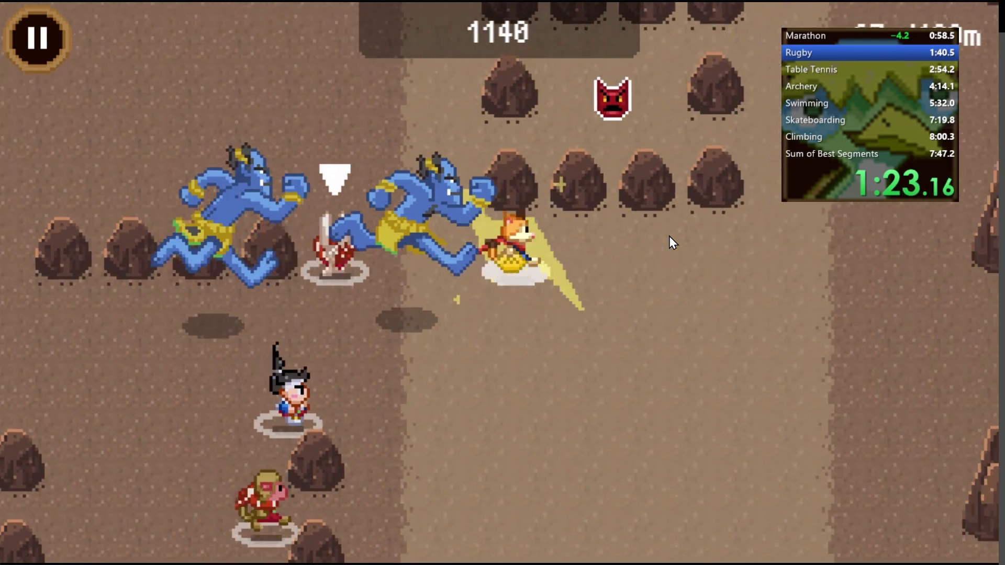
{"action": "key", "text": "Right"}
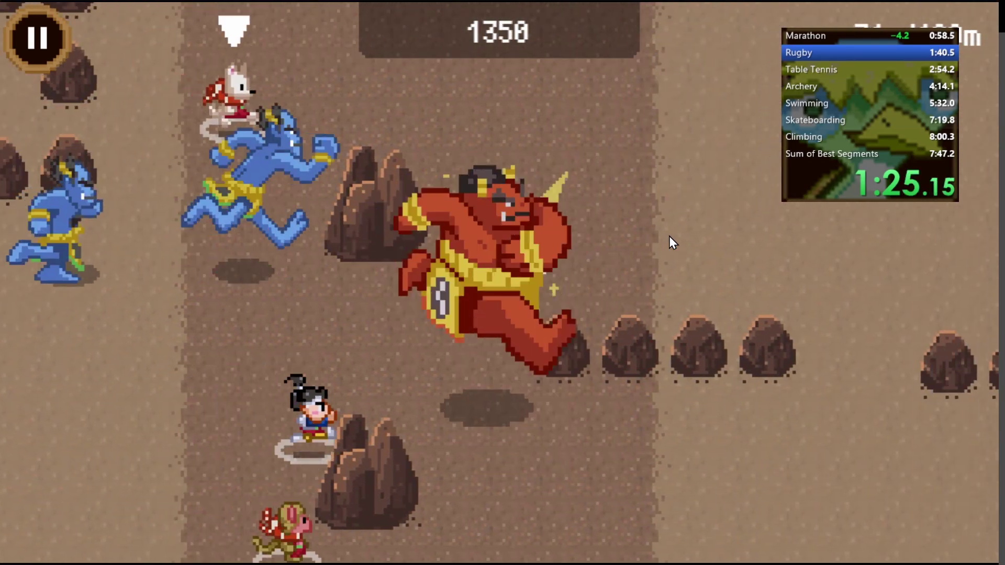
{"action": "key", "text": "Up"}
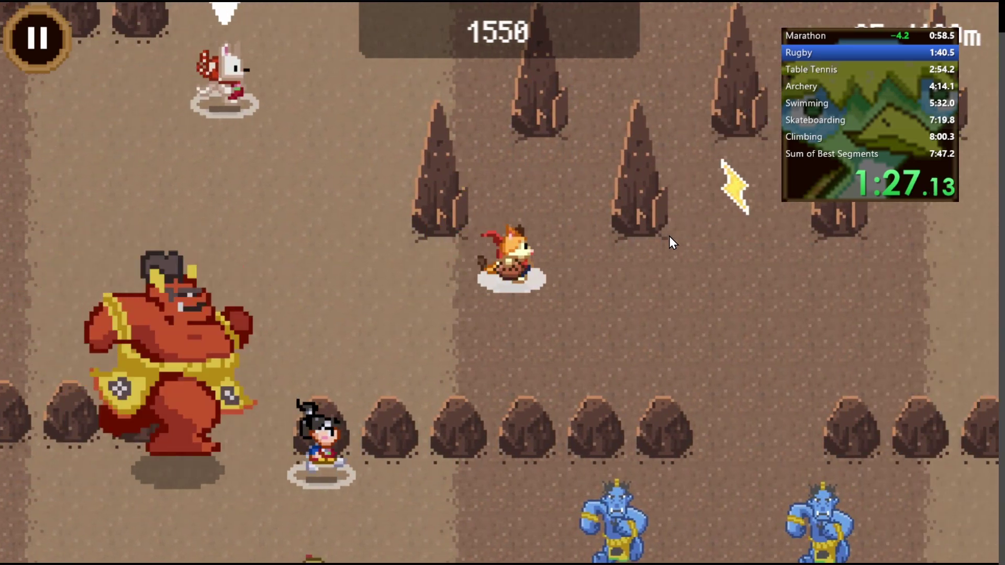
{"action": "key", "text": "Right"}
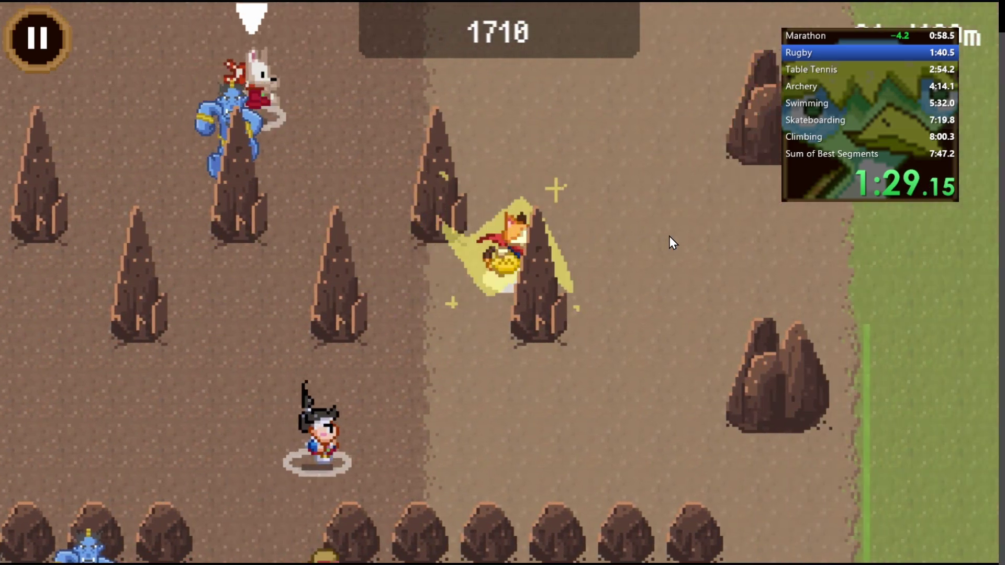
{"action": "key", "text": "Right"}
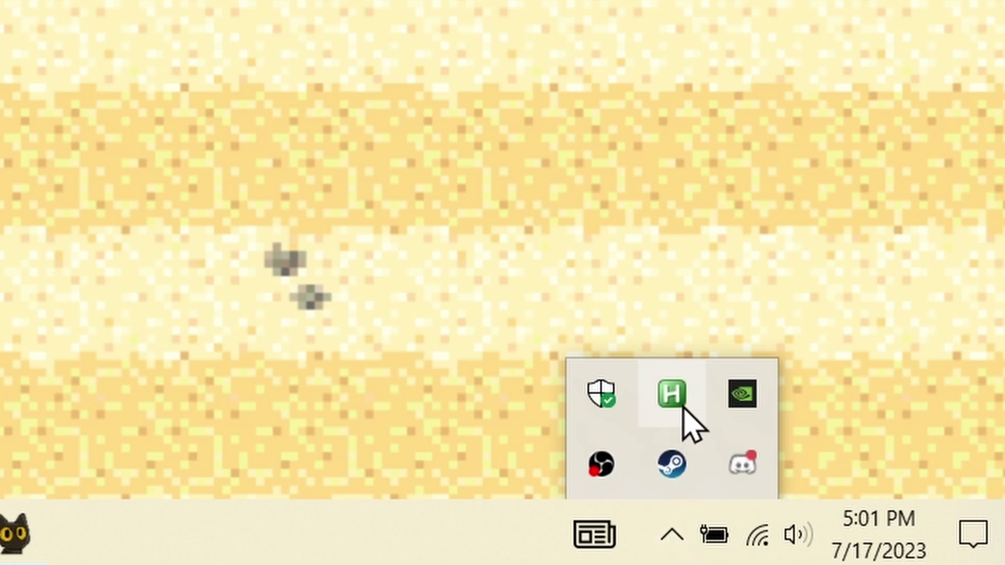
Step: Open Window Spy from the running AutoHotkey script and check the mouse position coordinates over the game window
{"action": "right_click", "coordinate": [683, 407]}
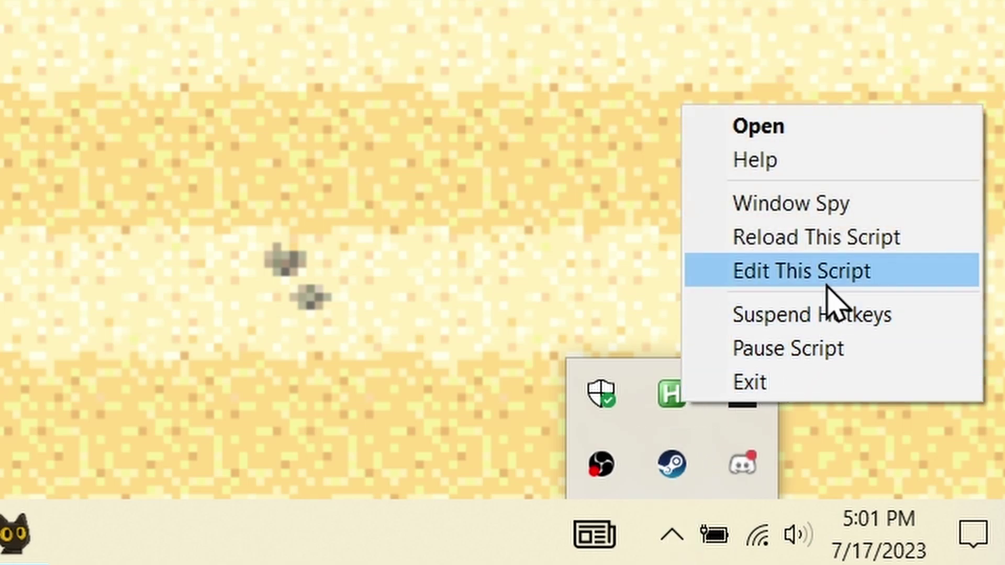
{"action": "left_click", "coordinate": [791, 203]}
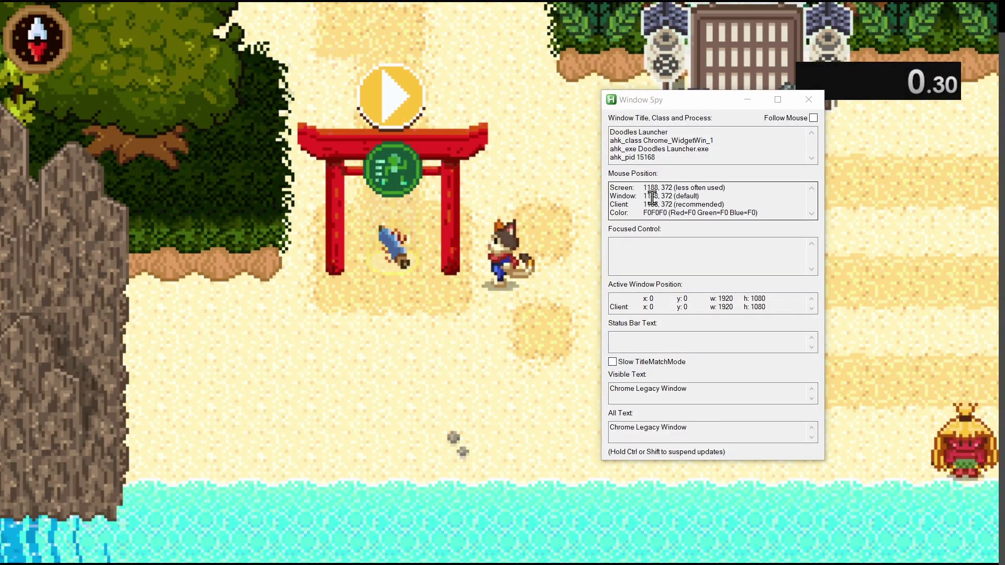
{"action": "left_click", "coordinate": [408, 170]}
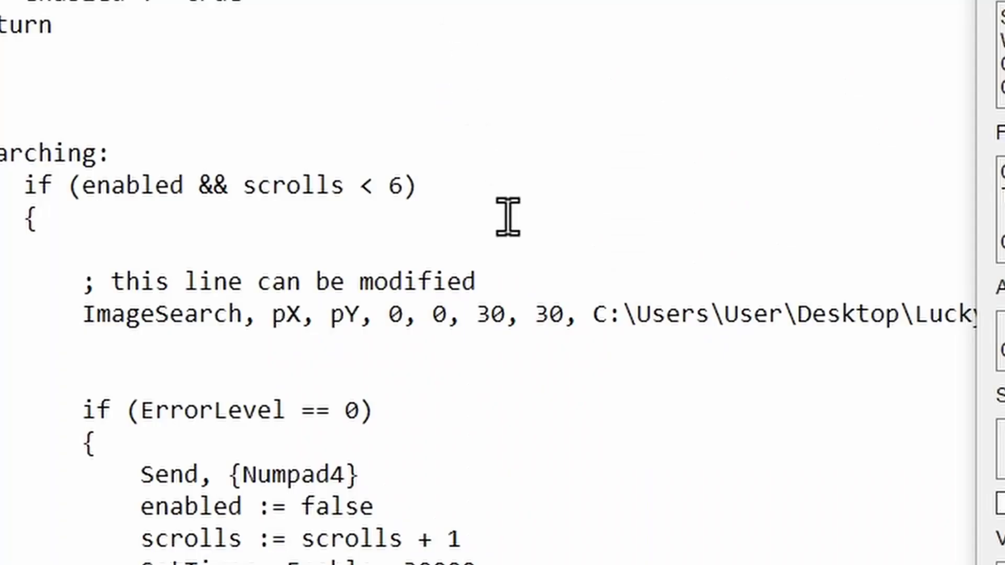
Step: Clear the first 30 in the script's ImageSearch line and re-enter it as 30
{"action": "left_click_drag", "start_coordinate": [482, 316], "coordinate": [504, 321]}
{"action": "left_click", "coordinate": [504, 317]}
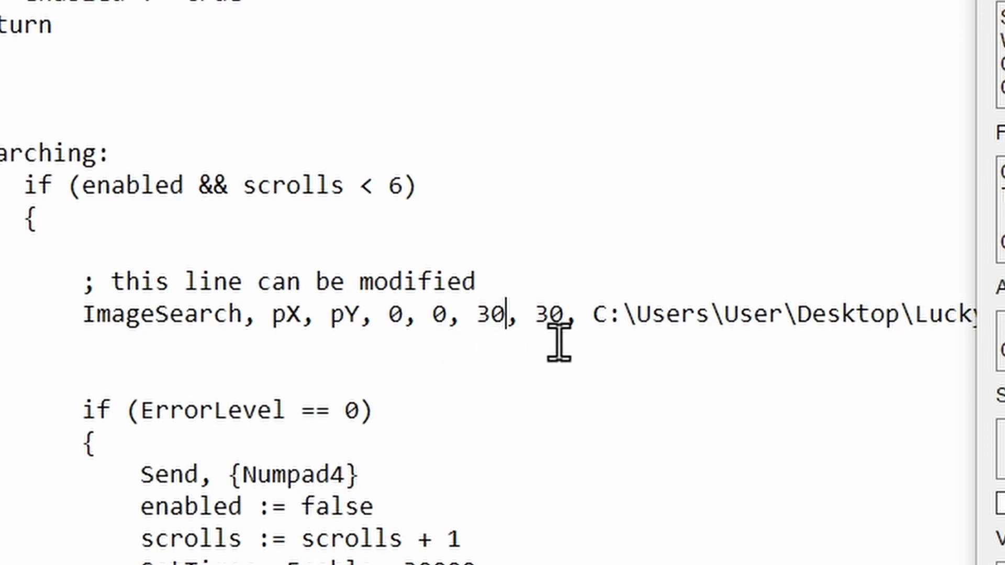
{"action": "key", "text": "BackSpace"}
{"action": "key", "text": "BackSpace"}
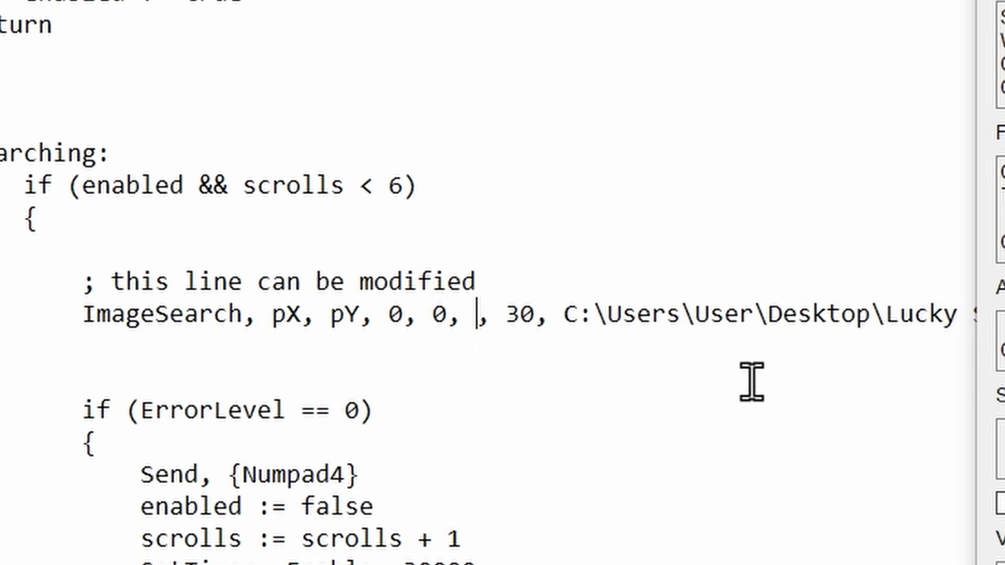
{"action": "type", "text": "30"}
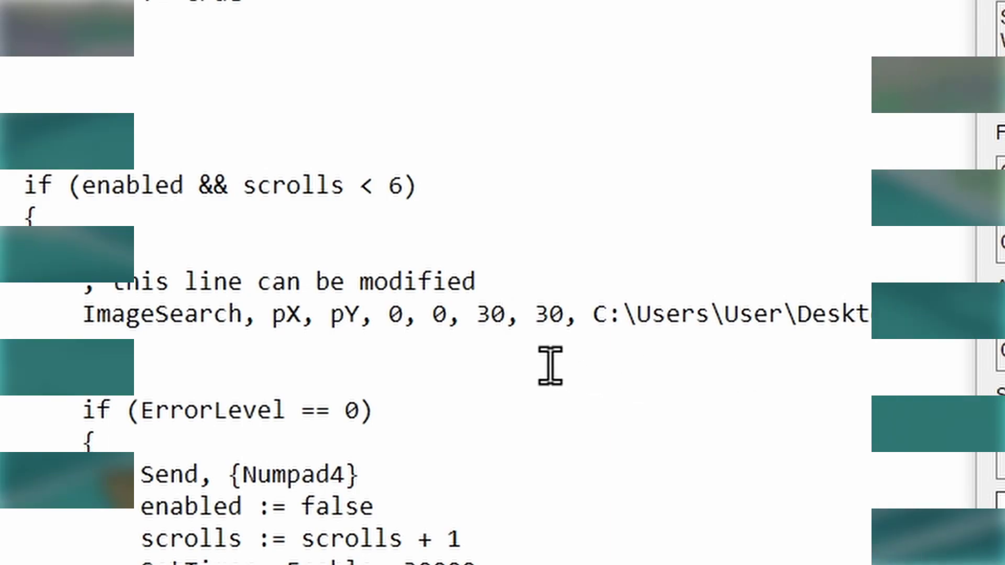